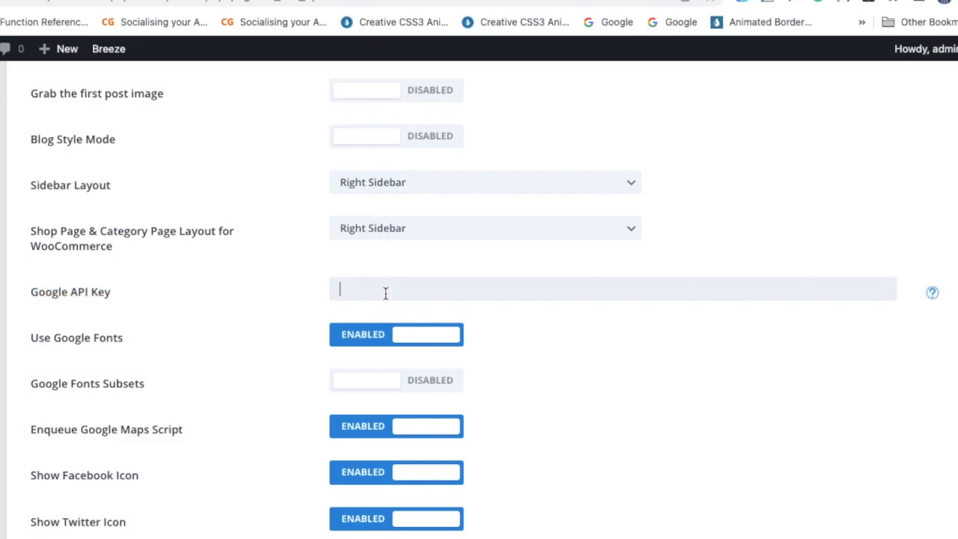
# Step: Open the Google Developers Console from the Divi Map Module documentation linked in the Google API Key help
pyautogui.click(933, 295)
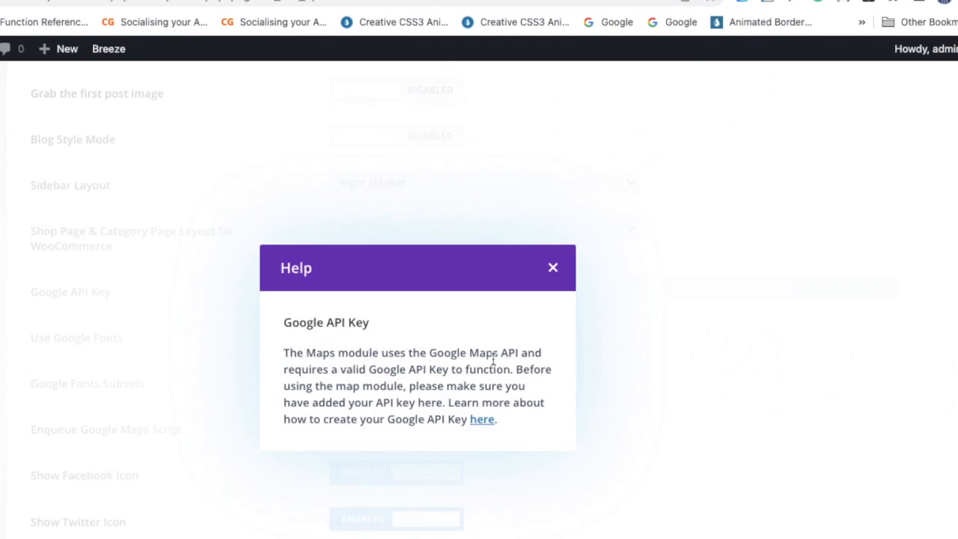
pyautogui.click(485, 422)
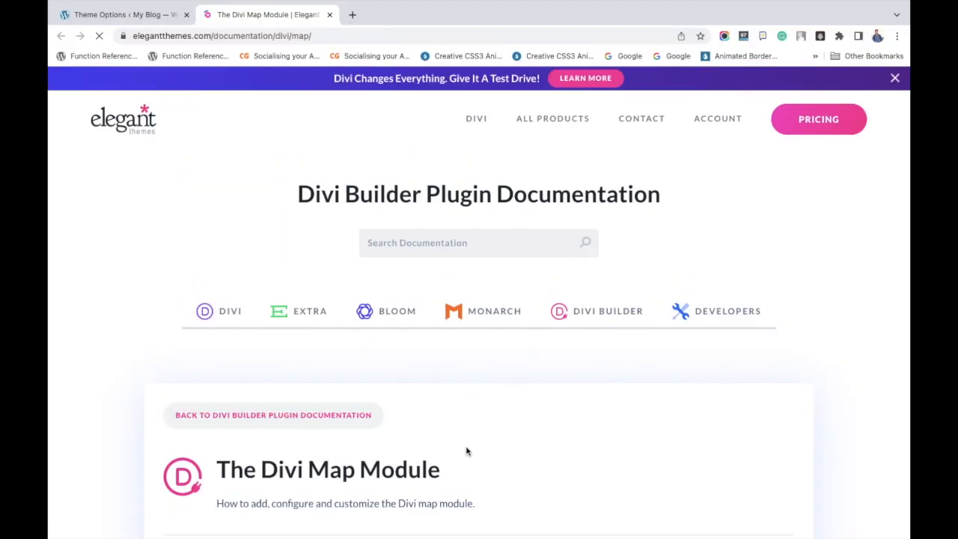
pyautogui.scroll(-8, 466, 451)
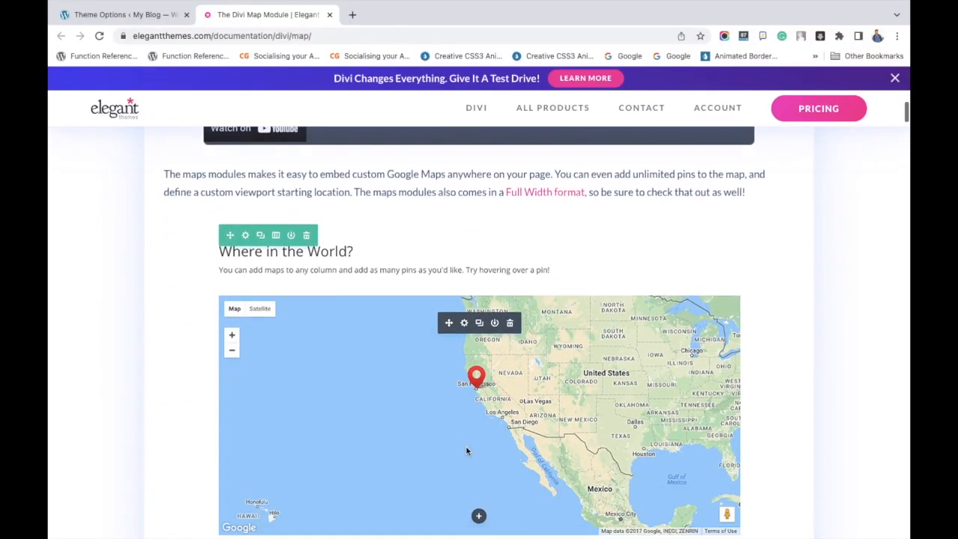
pyautogui.scroll(-3, 466, 450)
pyautogui.scroll(-2, 465, 451)
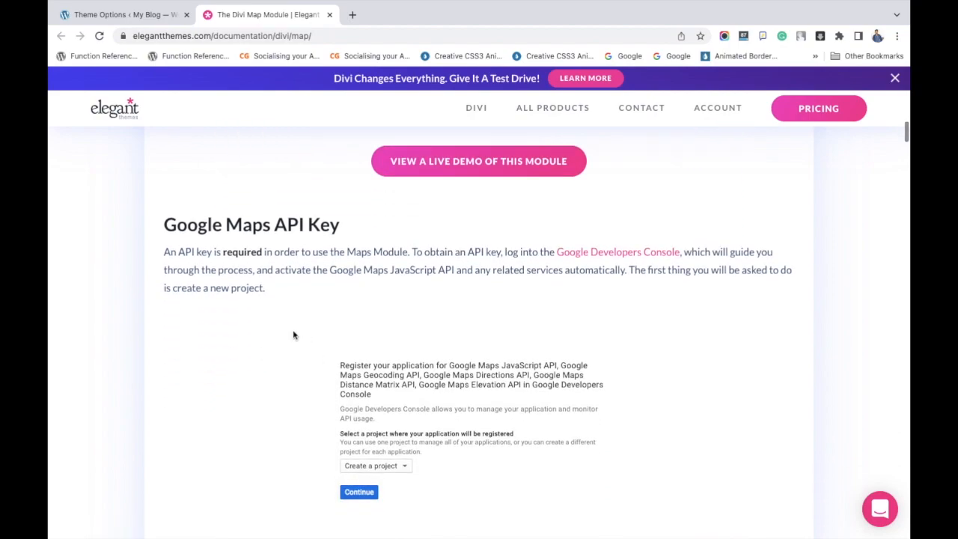
pyautogui.scroll(-2, 547, 361)
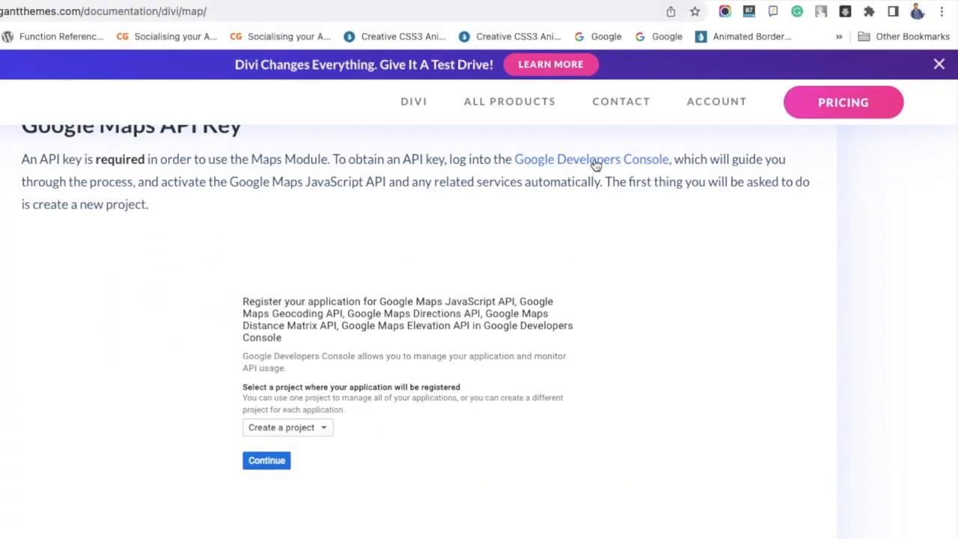
pyautogui.click(596, 160)
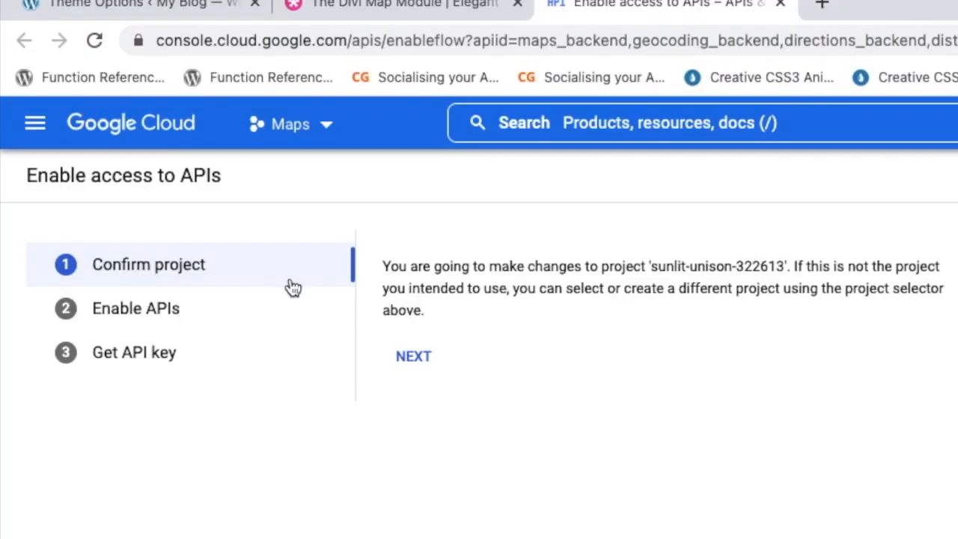
# Step: Confirm the project, enable the listed Maps APIs for it and create a new API key
pyautogui.click(274, 208)
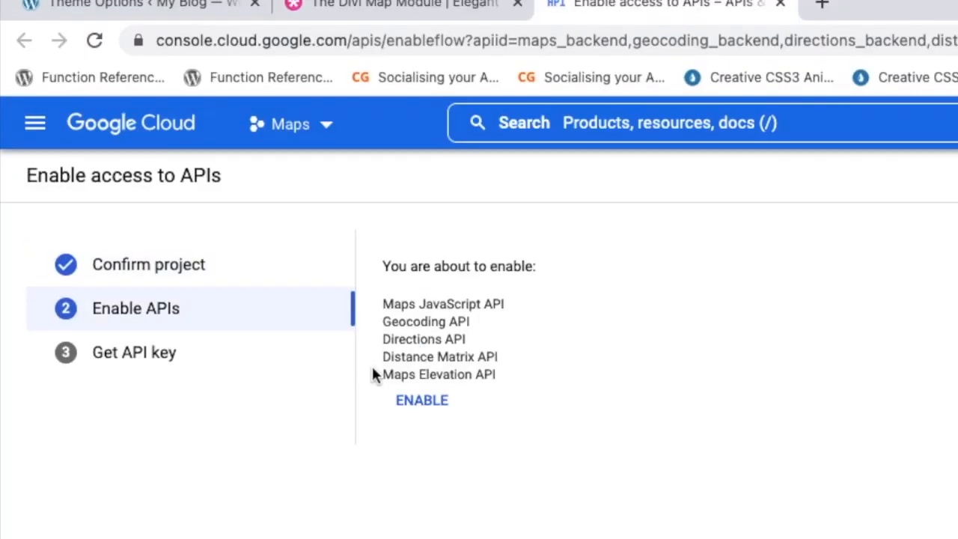
pyautogui.click(435, 404)
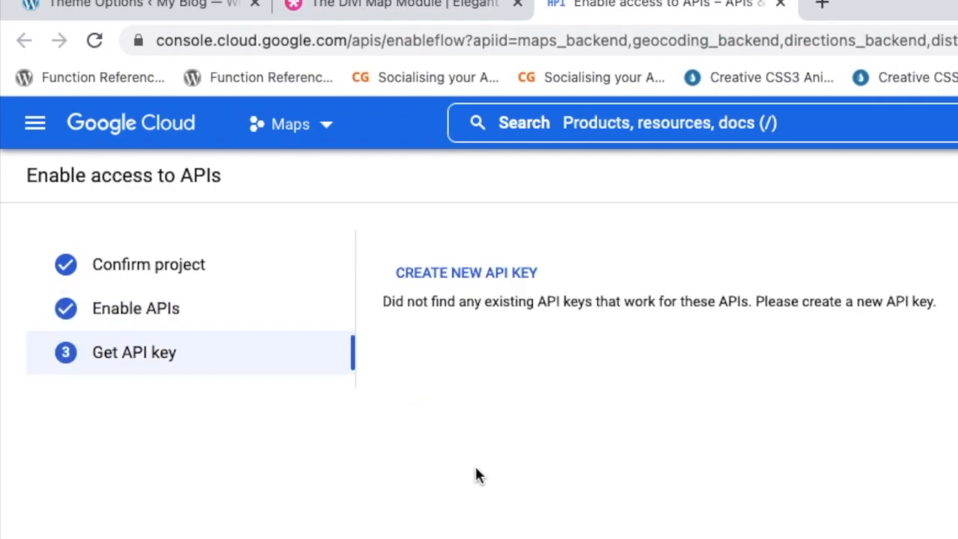
pyautogui.click(483, 277)
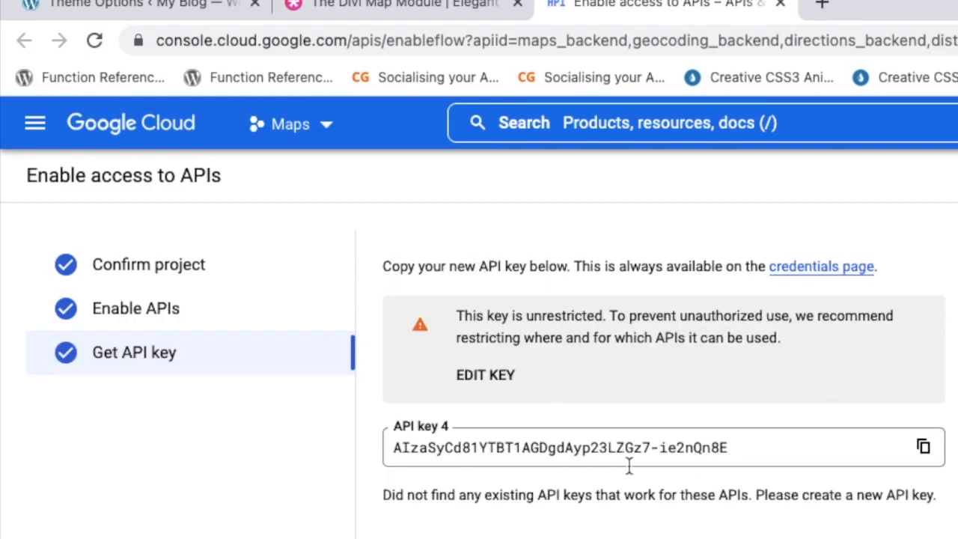
# Step: Copy the newly created API key to the clipboard
pyautogui.click(637, 446)
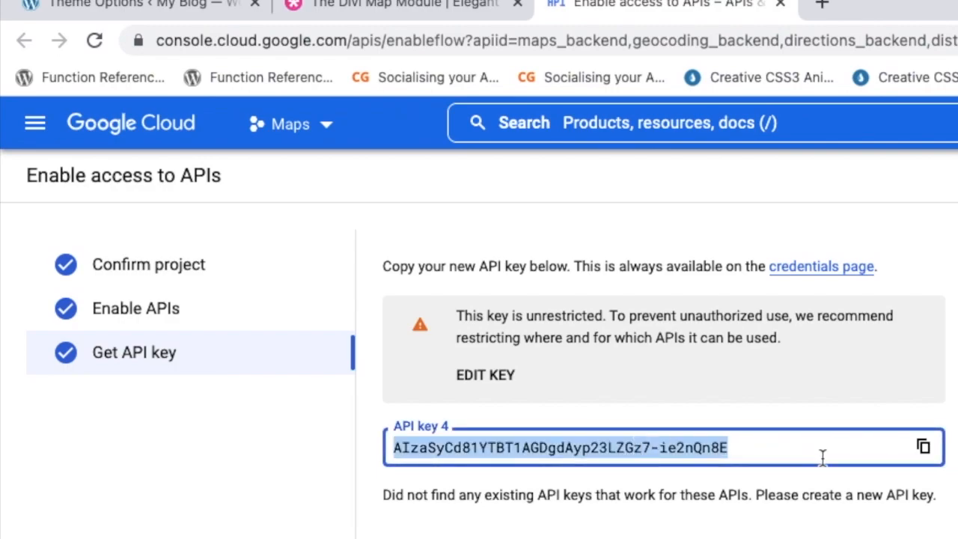
pyautogui.click(924, 446)
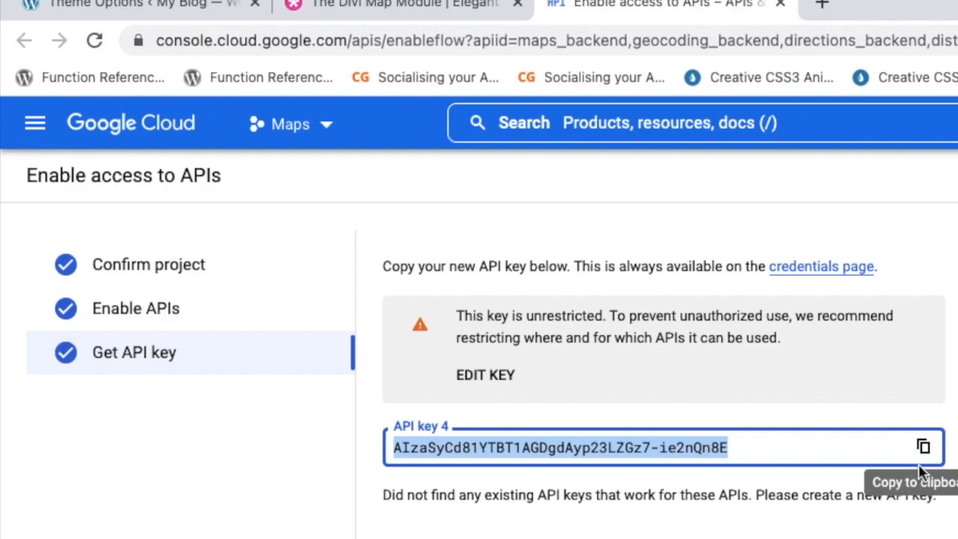
pyautogui.click(923, 450)
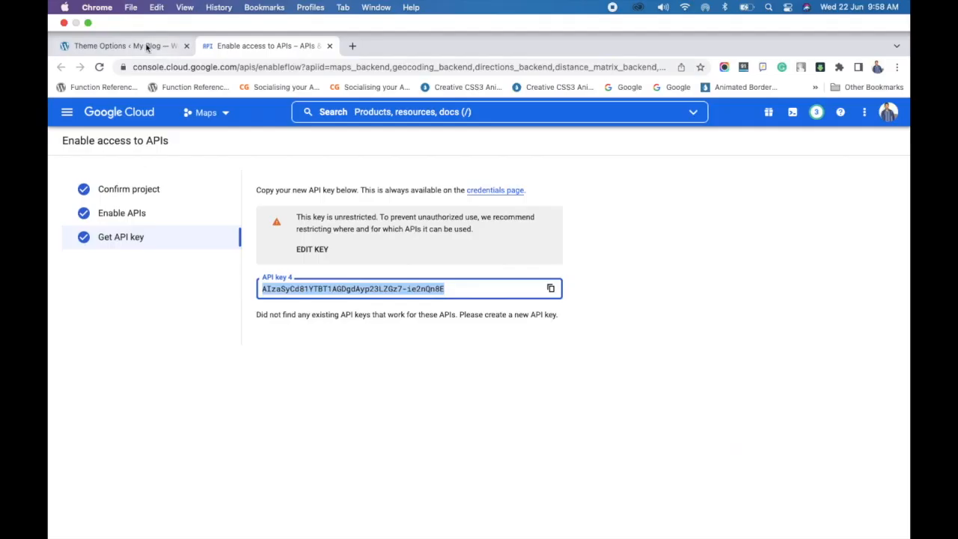
# Step: Paste the copied key as the Google API Key in Divi's Theme Options and save the changes
pyautogui.click(176, 3)
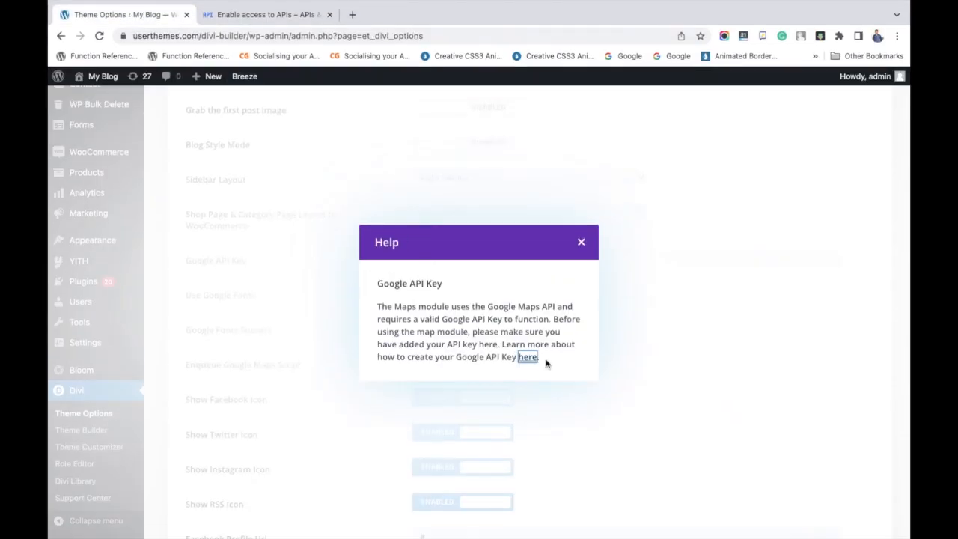
pyautogui.click(581, 243)
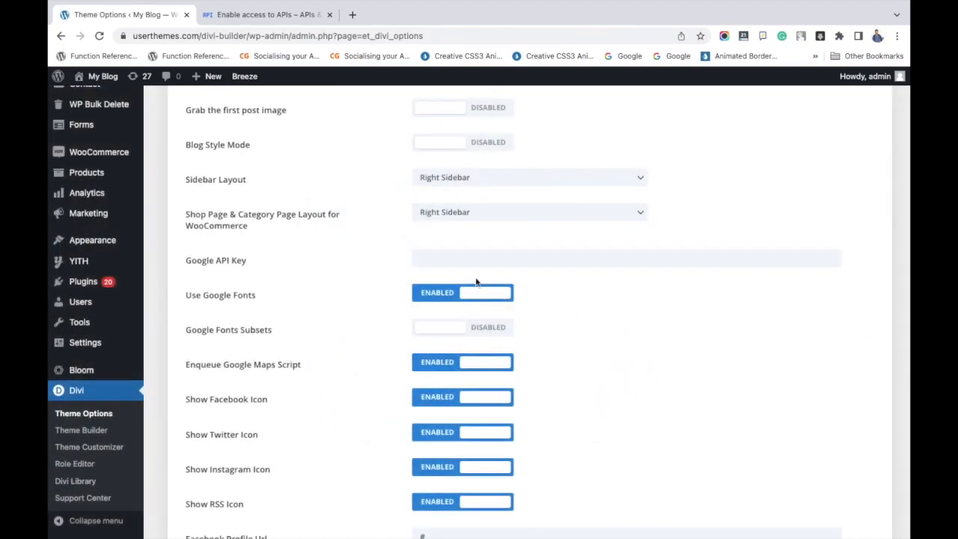
pyautogui.rightClick(470, 254)
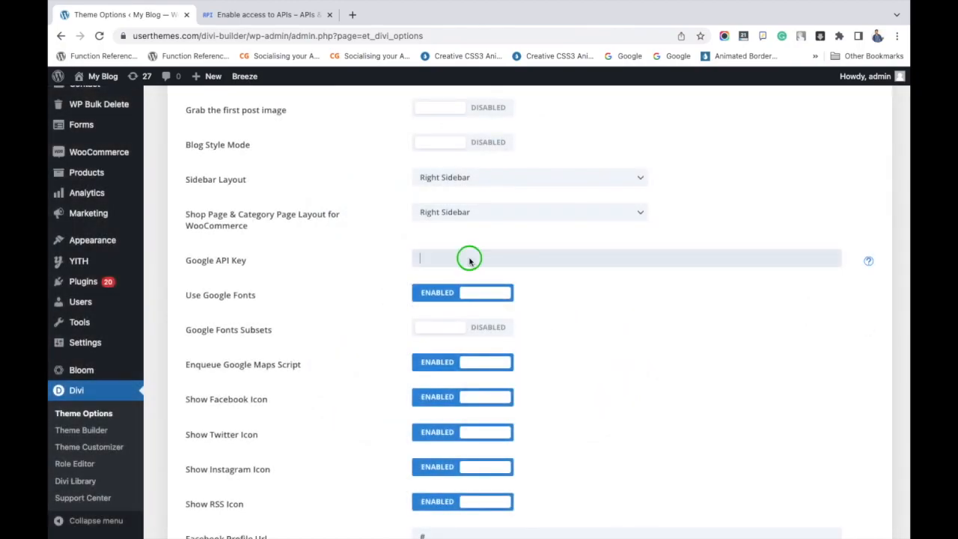
pyautogui.click(505, 339)
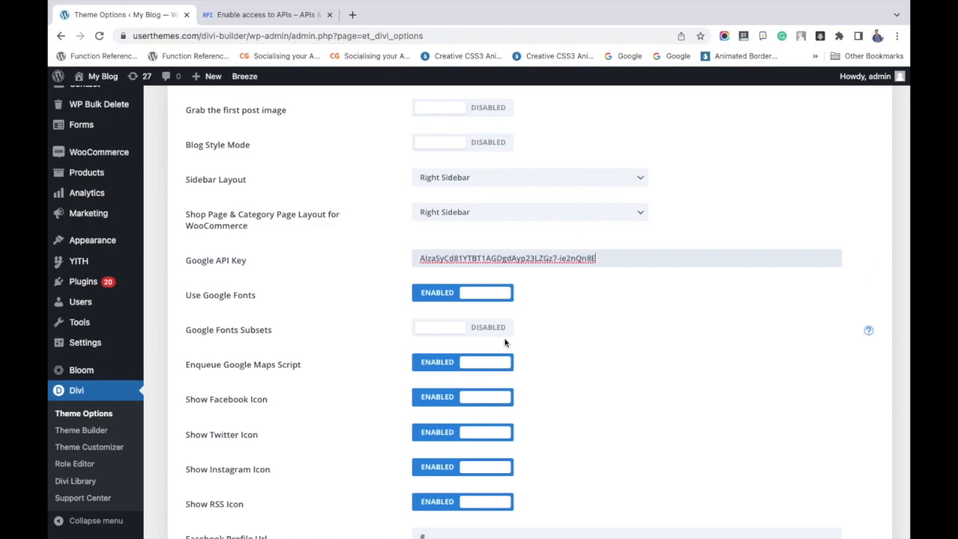
pyautogui.scroll(-10, 724, 393)
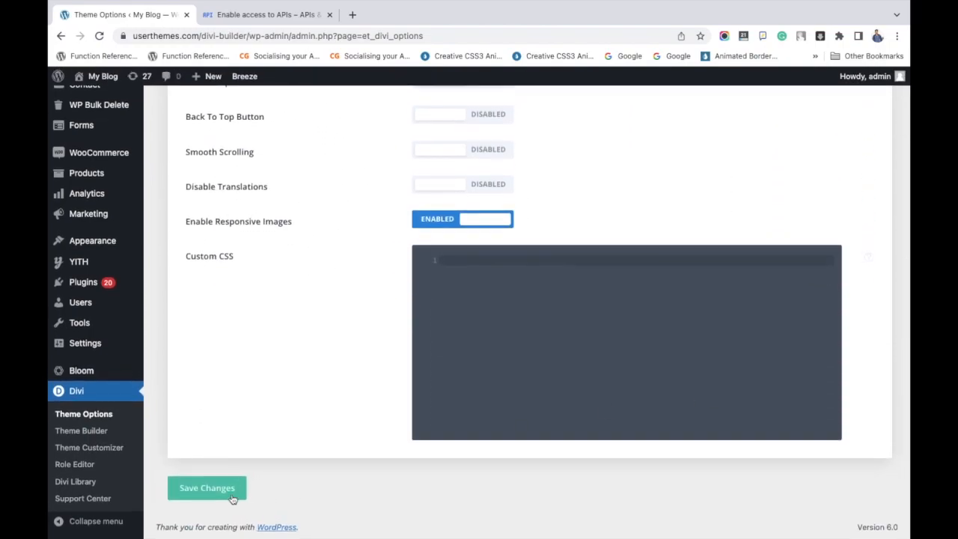
pyautogui.click(216, 493)
# Step: Add a new WordPress page in a separate browser tab, title it "Google Map" and start editing it with Divi Builder
pyautogui.scroll(5, 134, 324)
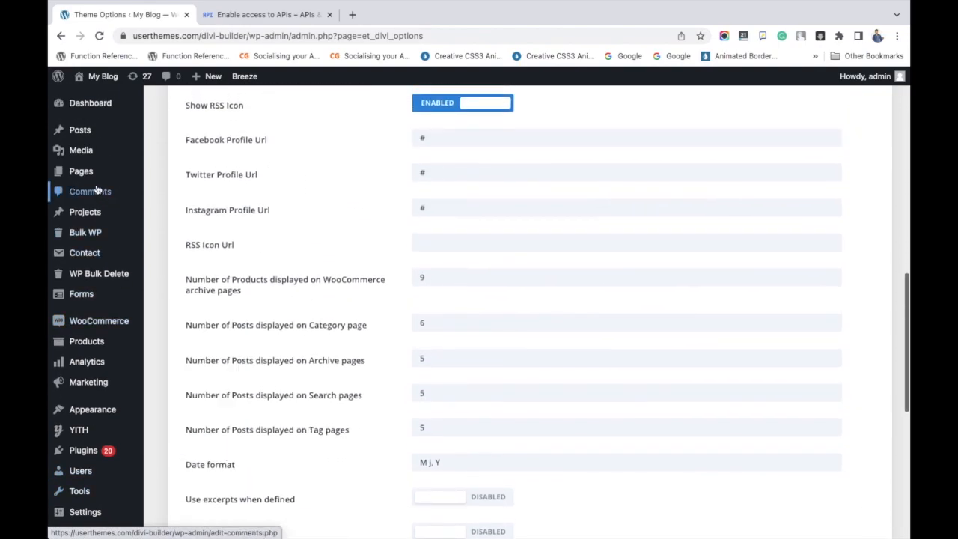
pyautogui.moveTo(96, 182)
pyautogui.rightClick(190, 188)
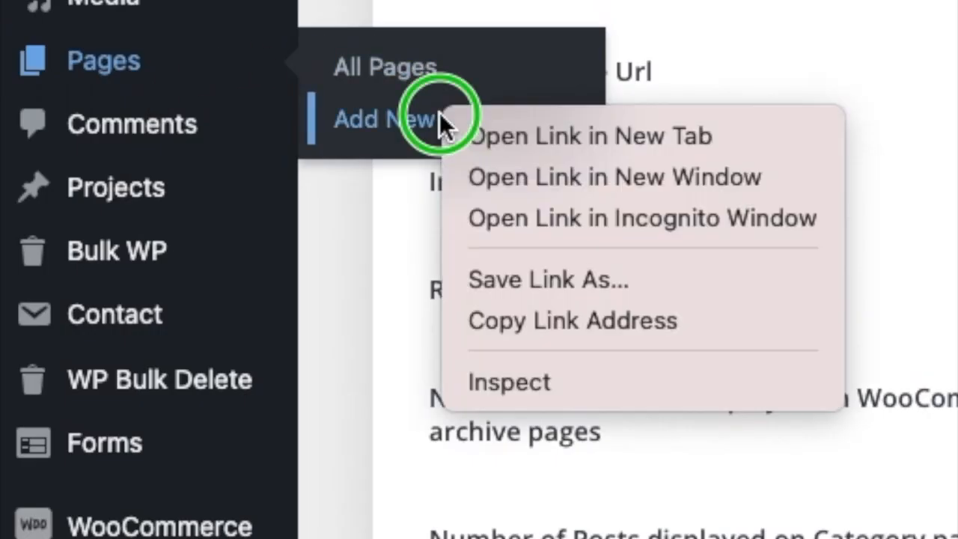
pyautogui.click(487, 129)
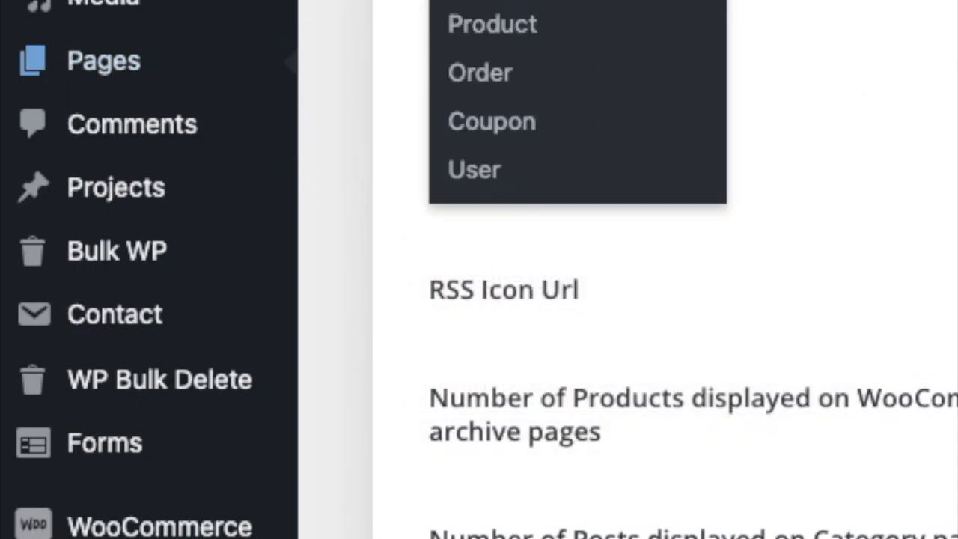
pyautogui.click(243, 15)
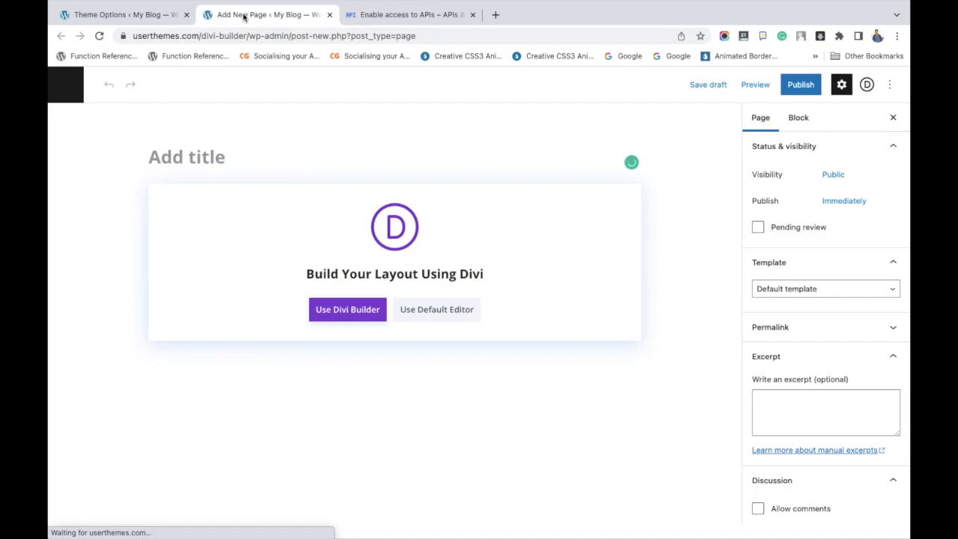
pyautogui.write('Google Map')
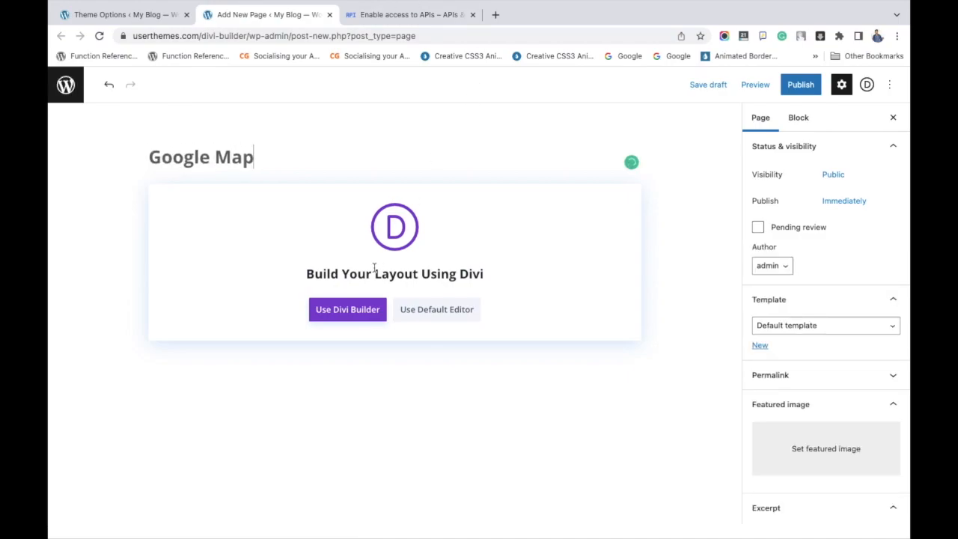
pyautogui.click(362, 310)
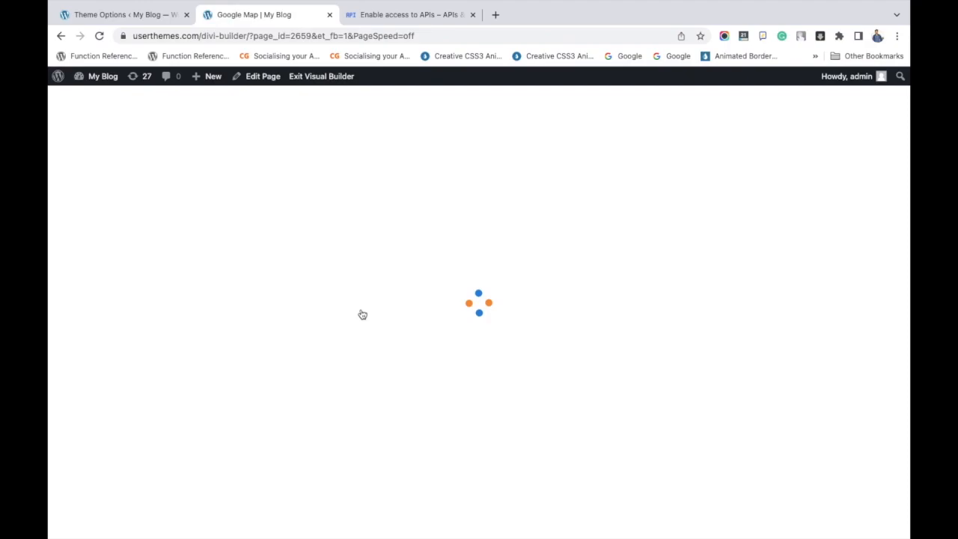
# Step: Insert a single-column row with a Map module on the page
pyautogui.click(246, 469)
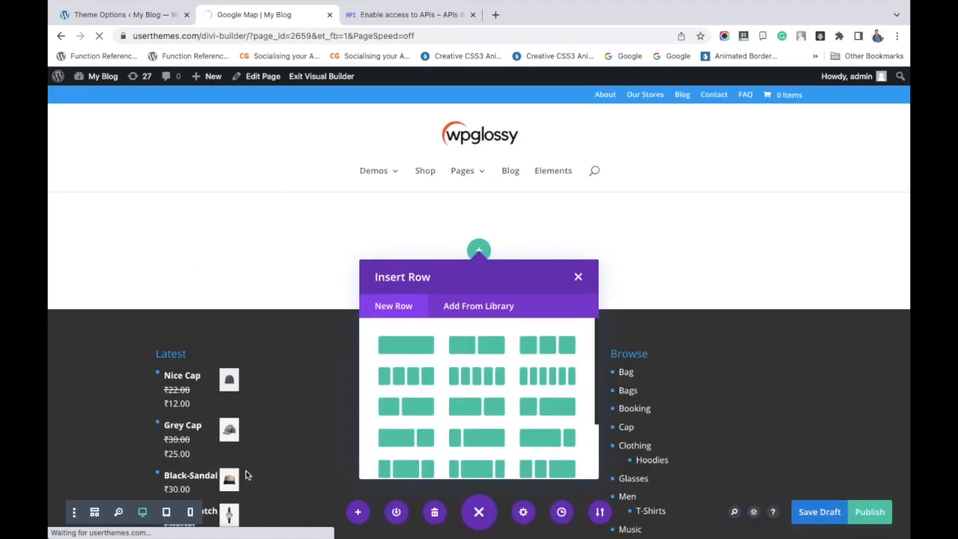
pyautogui.click(427, 344)
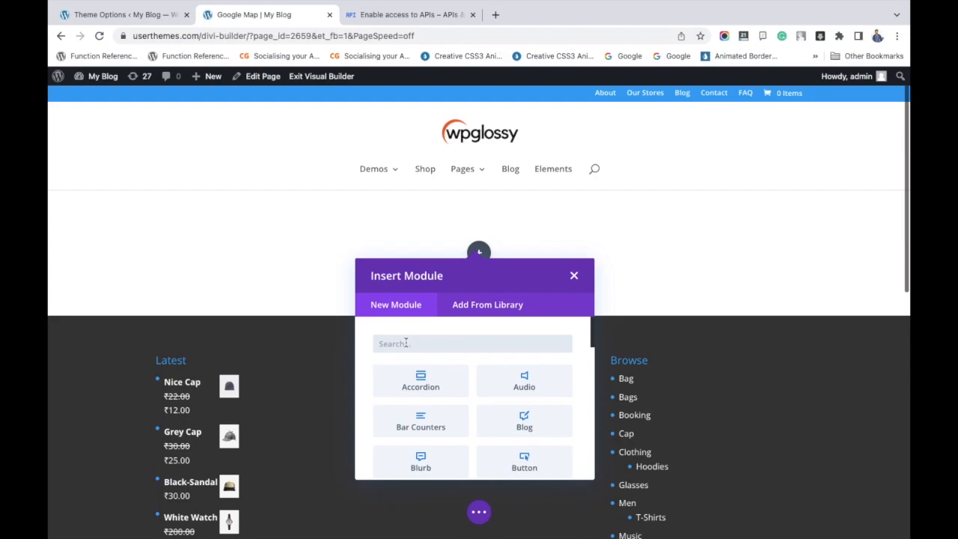
pyautogui.write('map')
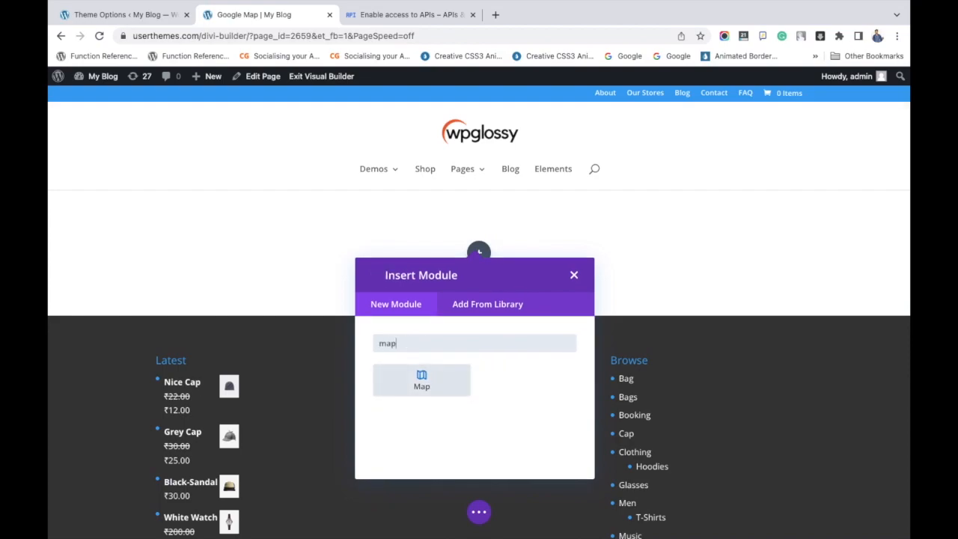
pyautogui.click(421, 384)
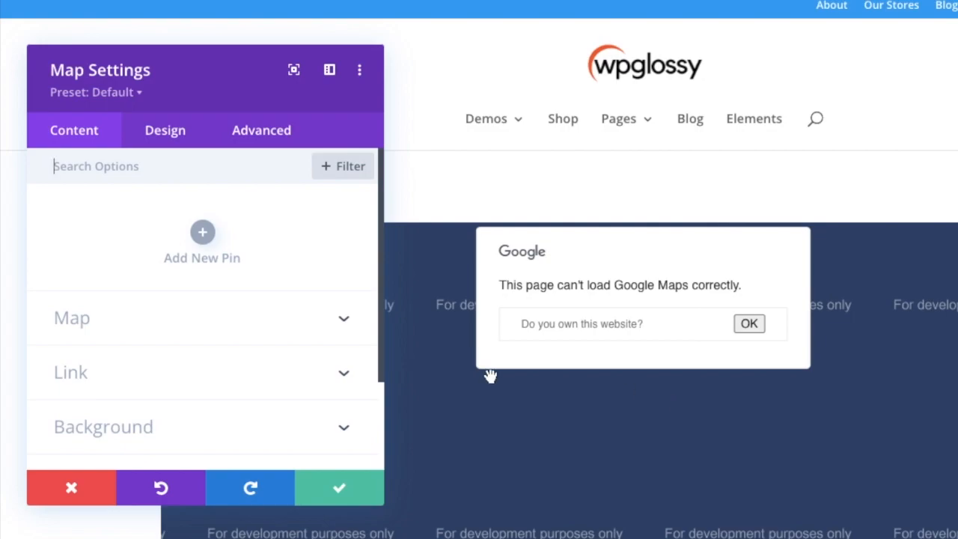
# Step: Check the Google API Key in the module's Map settings and set the Map Center Address to USA
pyautogui.click(240, 314)
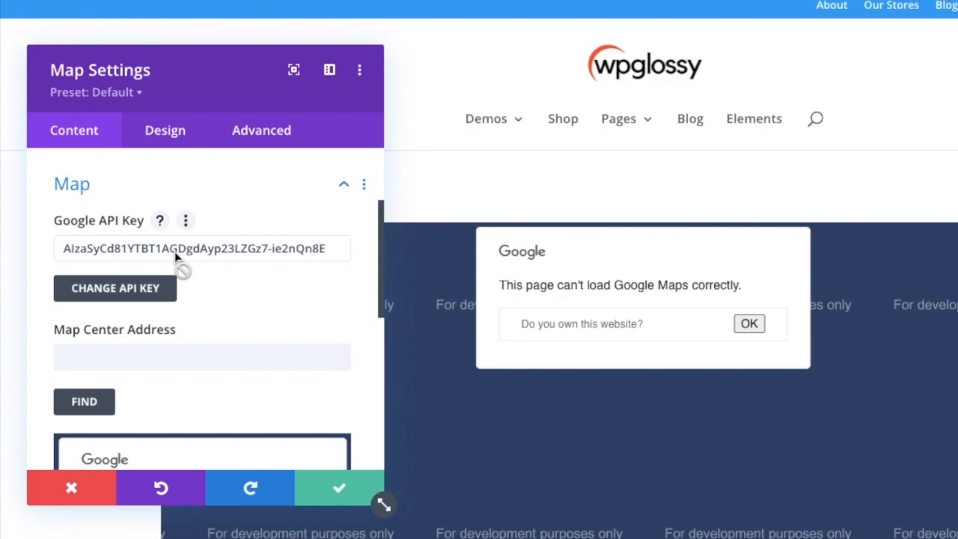
pyautogui.doubleClick(227, 247)
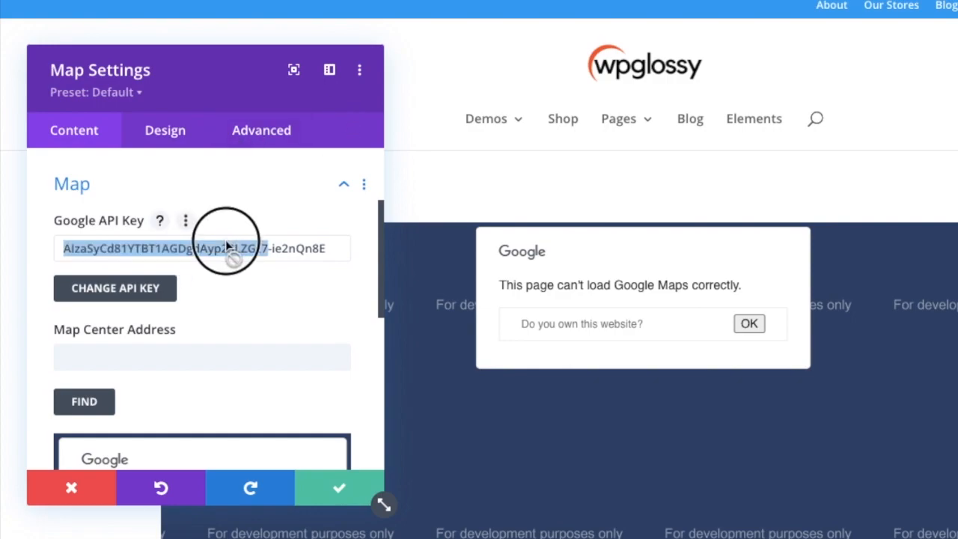
pyautogui.tripleClick(227, 248)
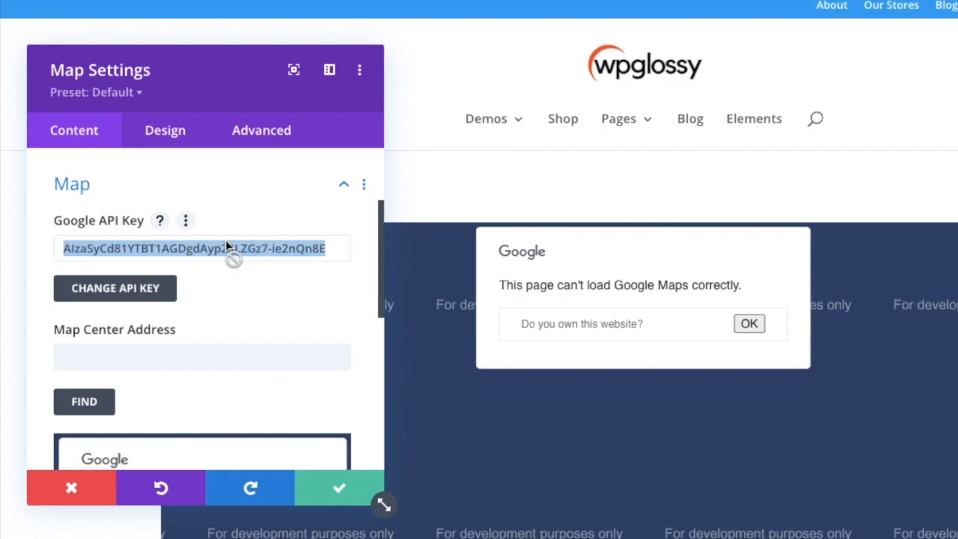
pyautogui.click(203, 344)
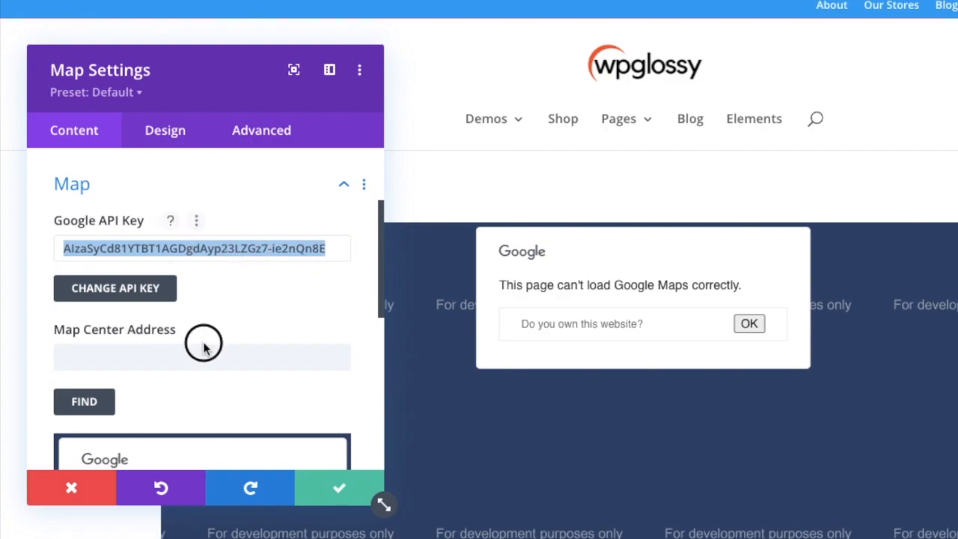
pyautogui.click(188, 359)
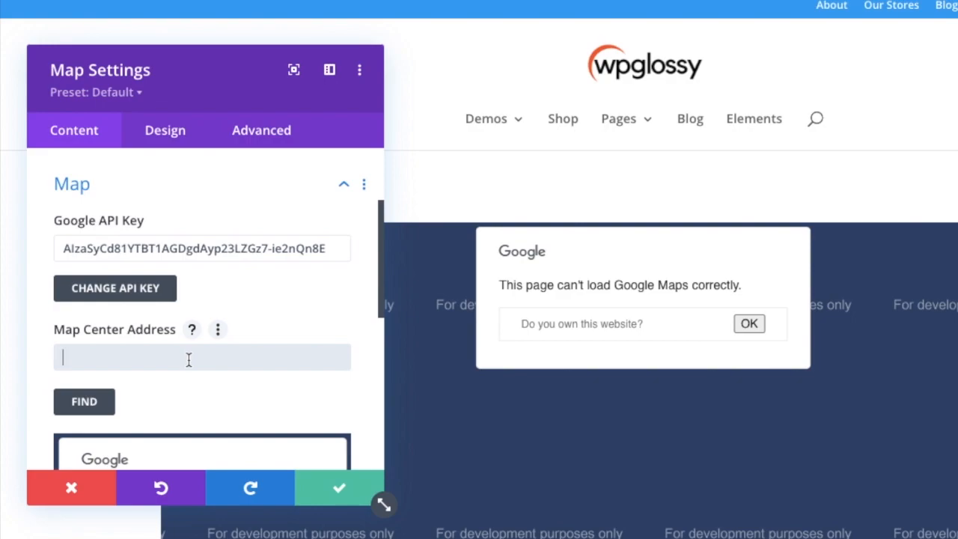
pyautogui.write('us')
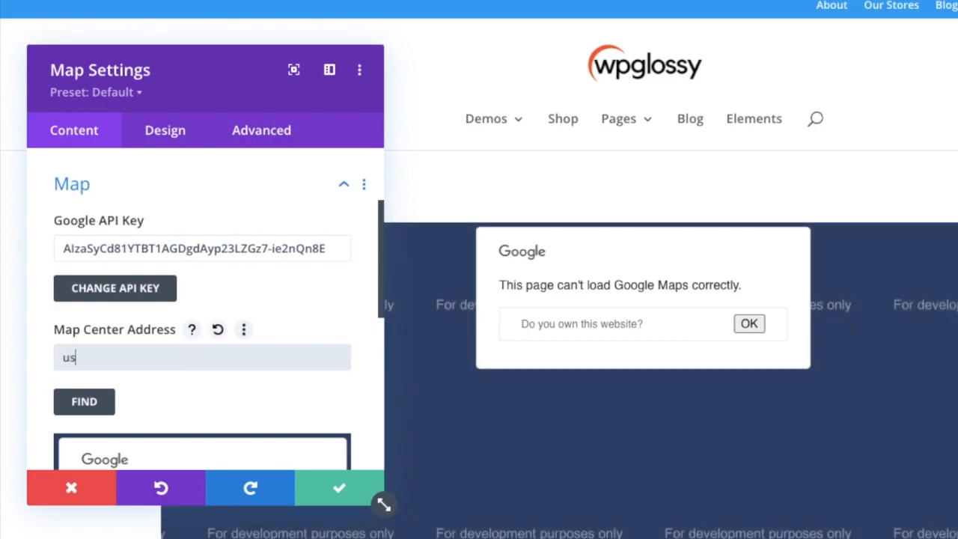
pyautogui.press('BackSpace')
pyautogui.press('BackSpace')
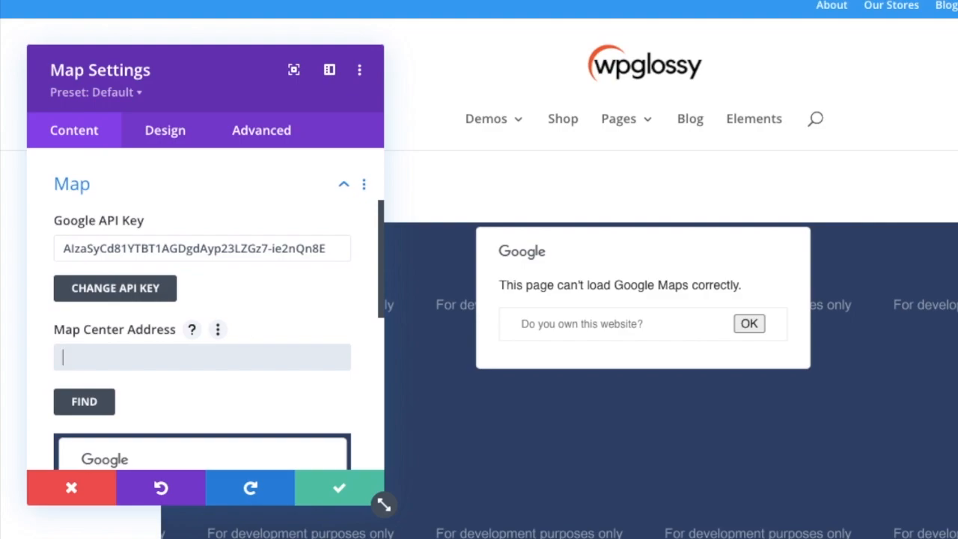
pyautogui.write('USA')
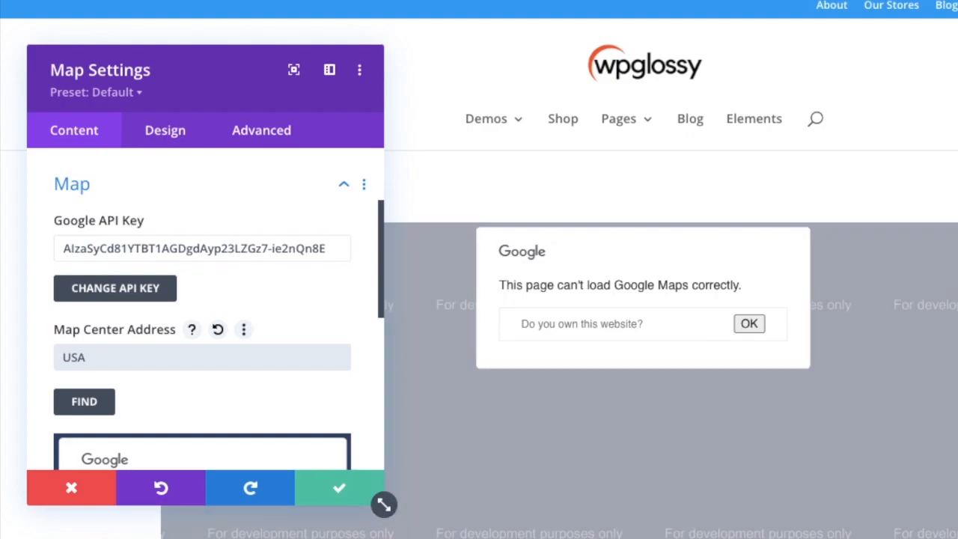
# Step: Try to look up India as the Map Center Address and discard the Map module's settings
pyautogui.doubleClick(74, 353)
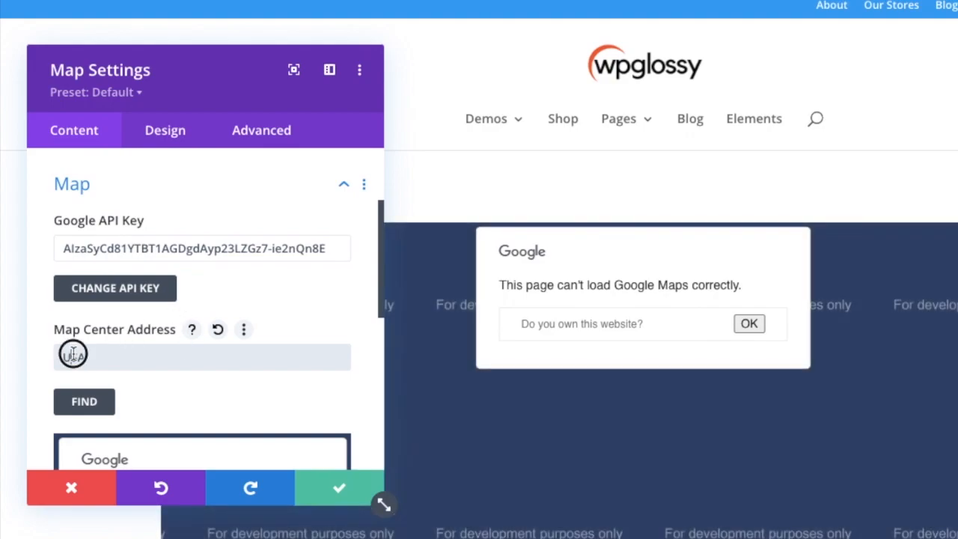
pyautogui.write('India')
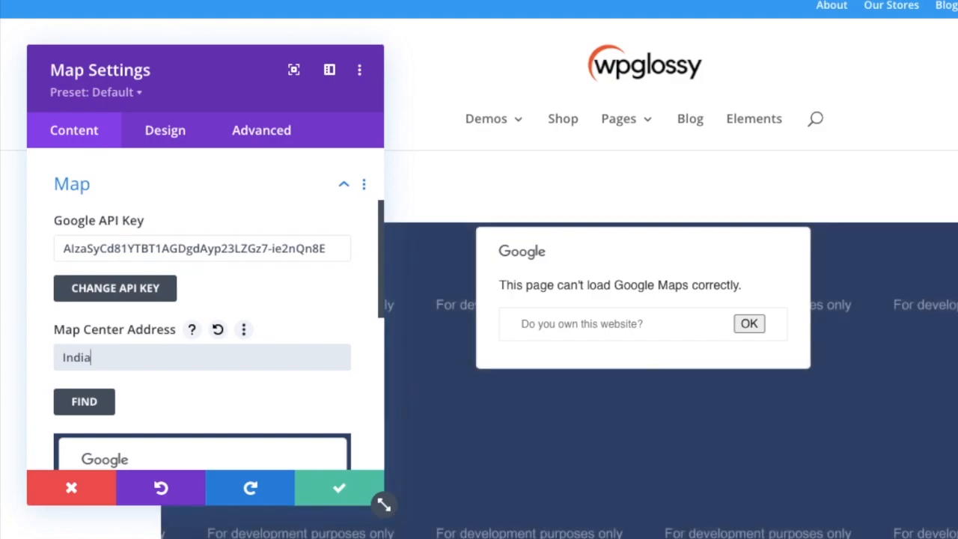
pyautogui.click(92, 405)
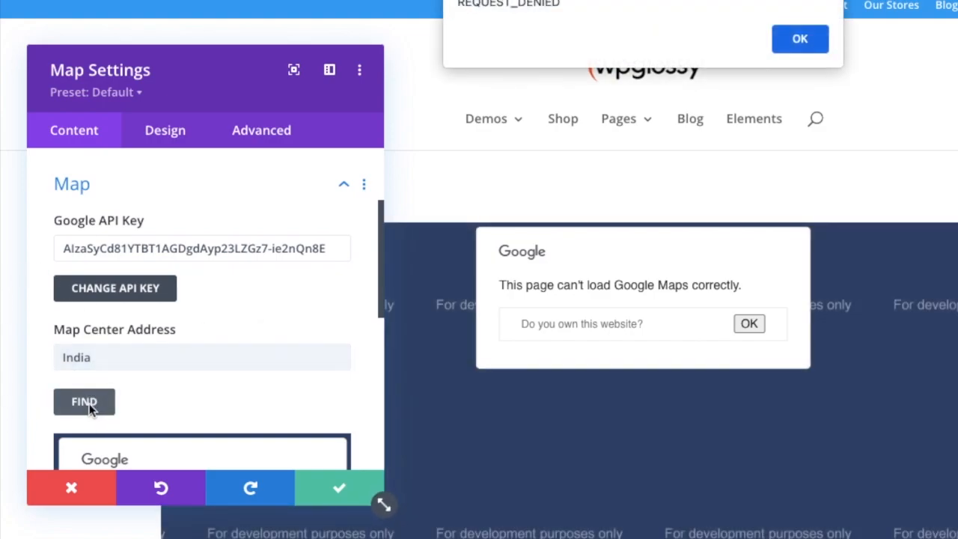
pyautogui.click(800, 37)
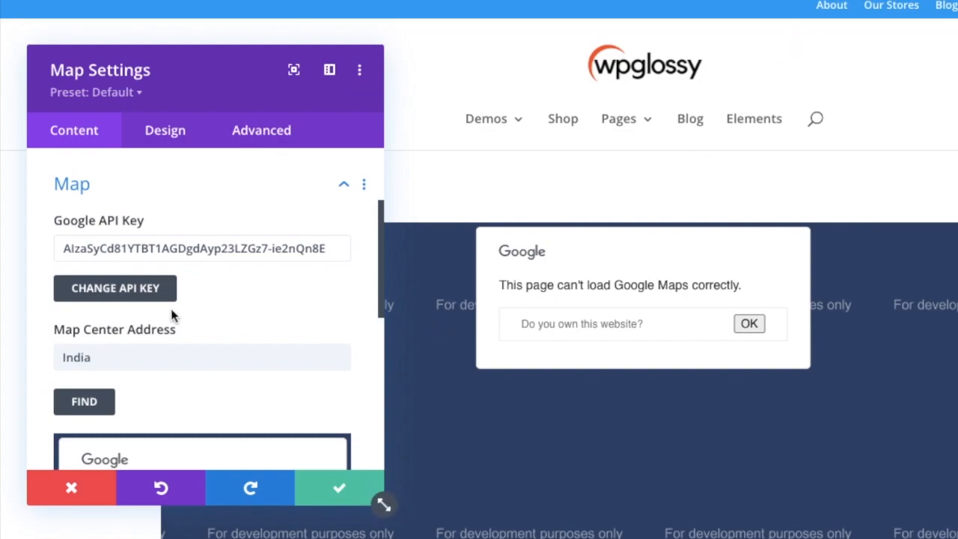
pyautogui.click(72, 500)
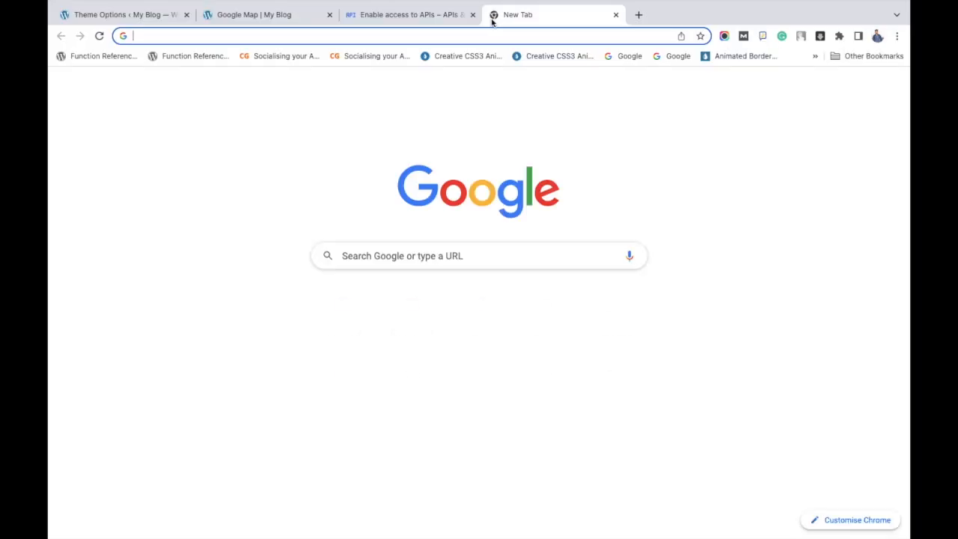
# Step: Search Google for "map" in a new browser tab and bring up California, USA in Google Maps
pyautogui.write('goo')
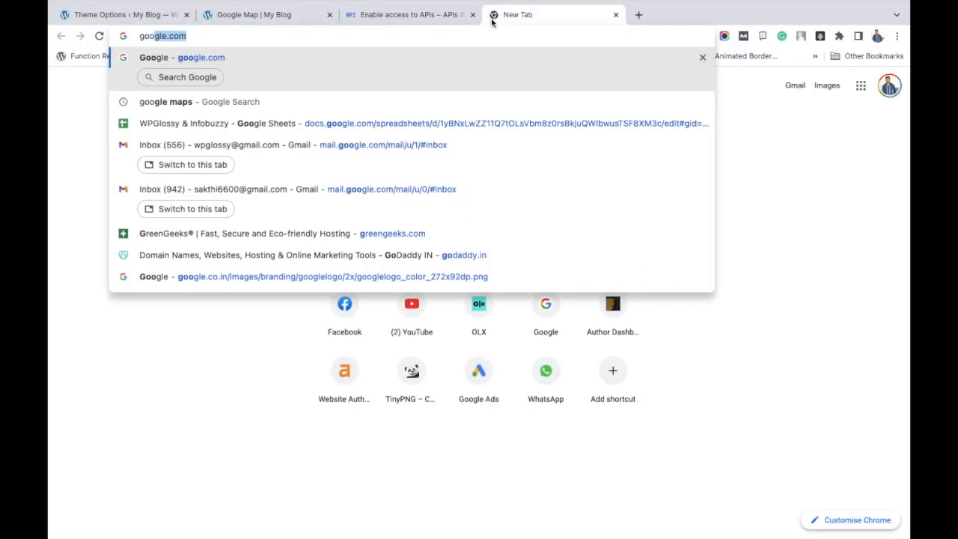
pyautogui.press('Return')
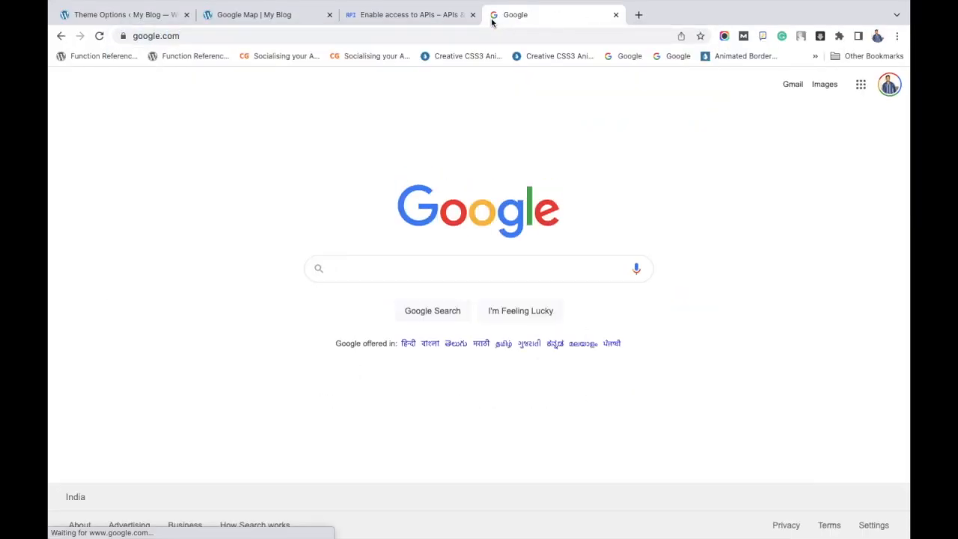
pyautogui.write('map')
pyautogui.press('Return')
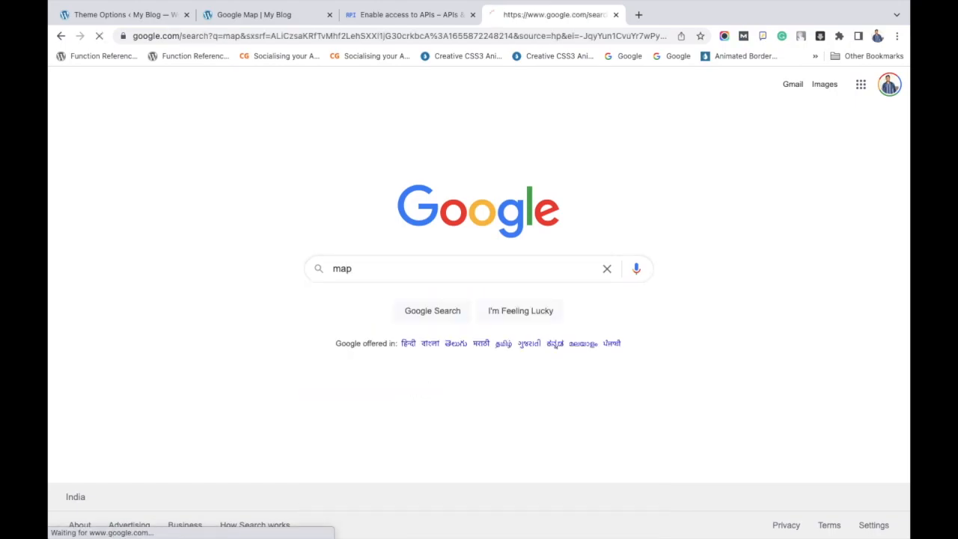
pyautogui.click(191, 204)
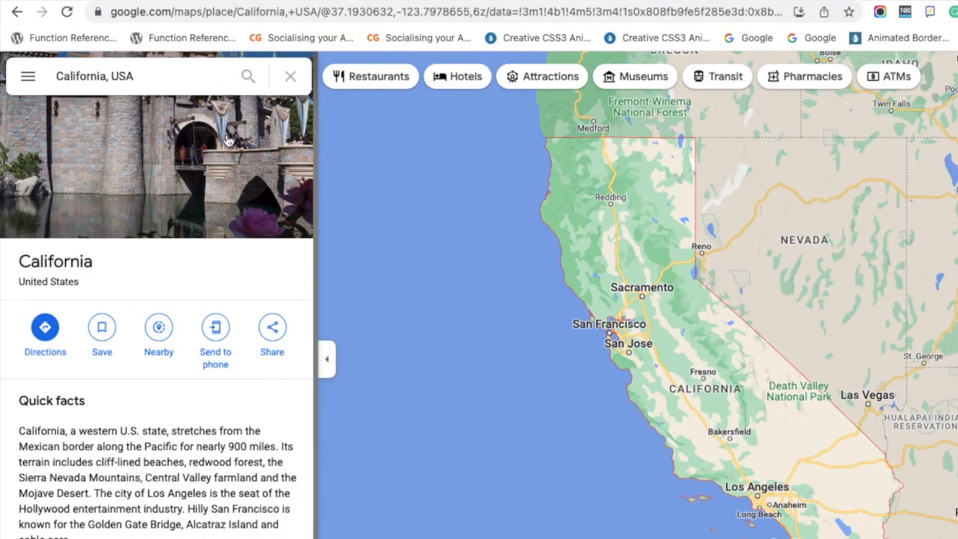
# Step: Copy the medium-size embed HTML of the California map from its sharing options
pyautogui.click(272, 333)
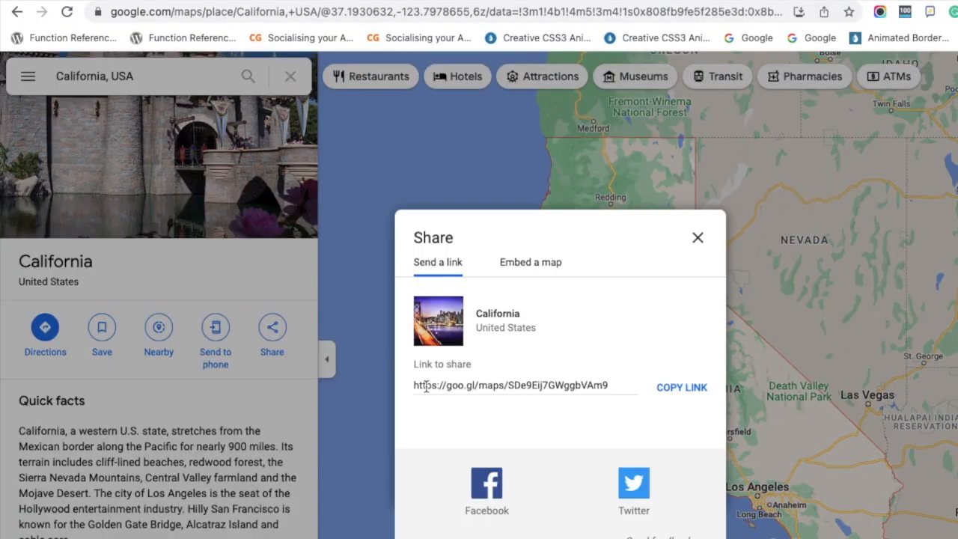
pyautogui.click(529, 267)
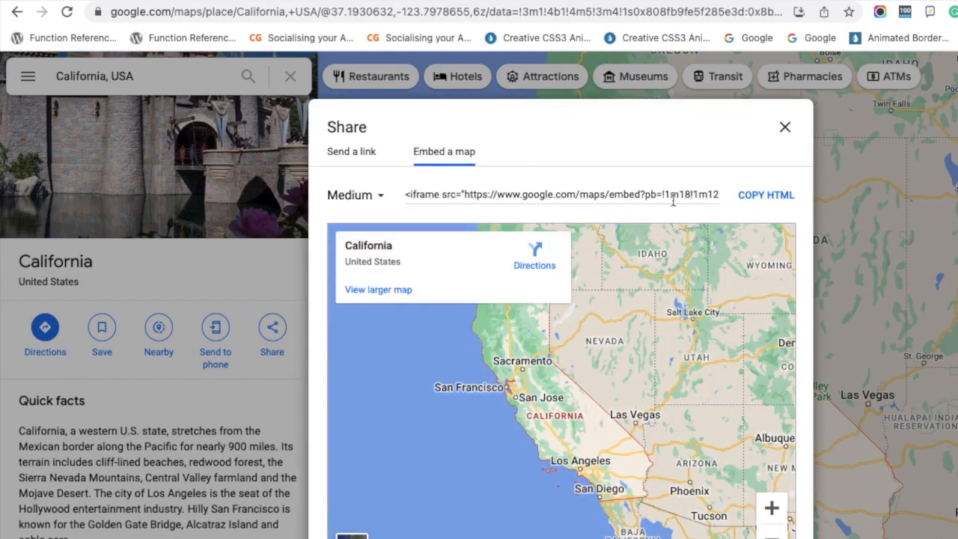
pyautogui.click(758, 197)
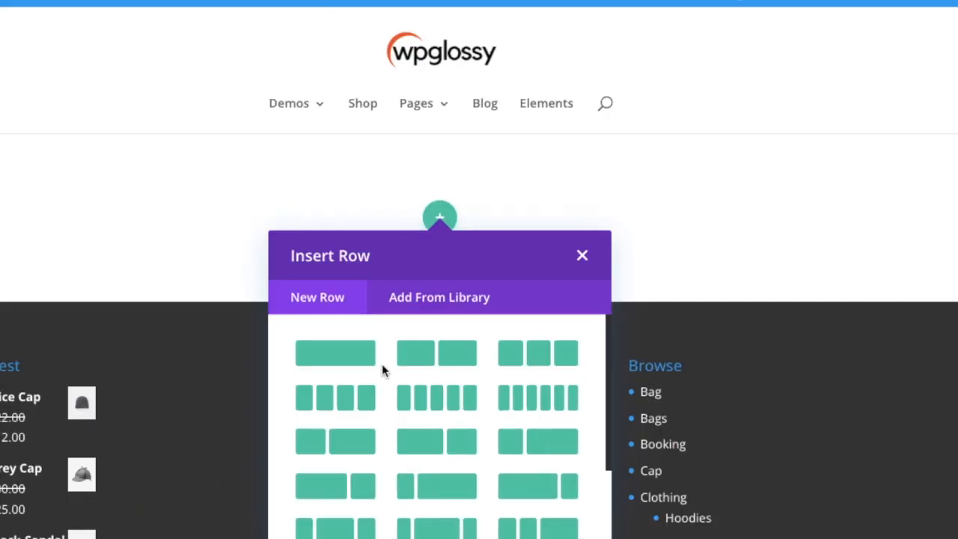
# Step: Insert a single-column row with a Code module on the Google Map page in Divi Builder
pyautogui.click(342, 359)
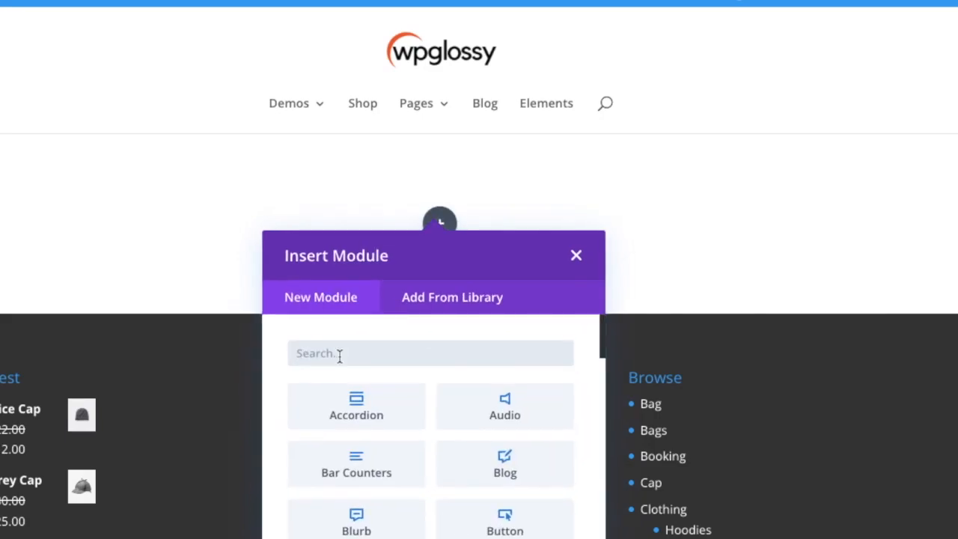
pyautogui.write('code')
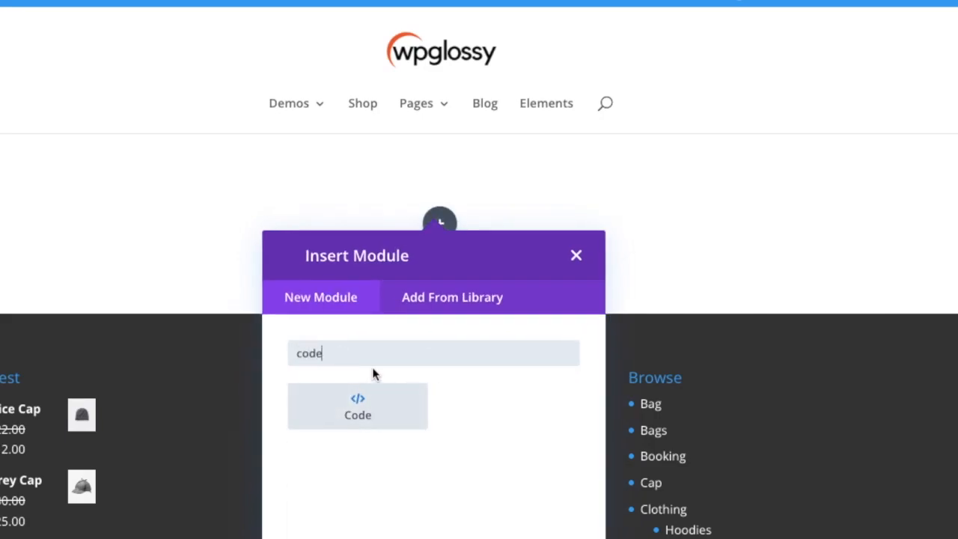
pyautogui.click(358, 408)
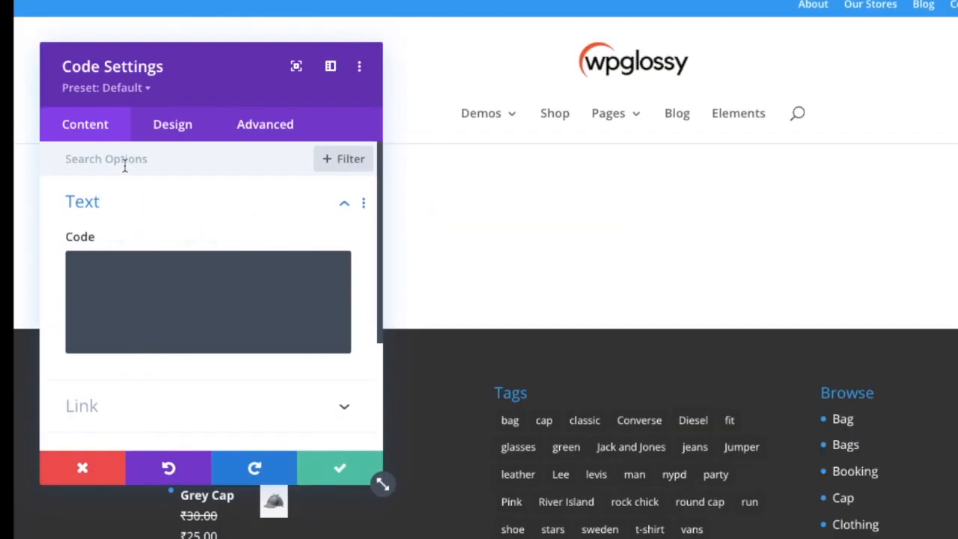
# Step: Paste the copied map embed code into the Code module, set the iframe width to 100% and save the module
pyautogui.click(124, 282)
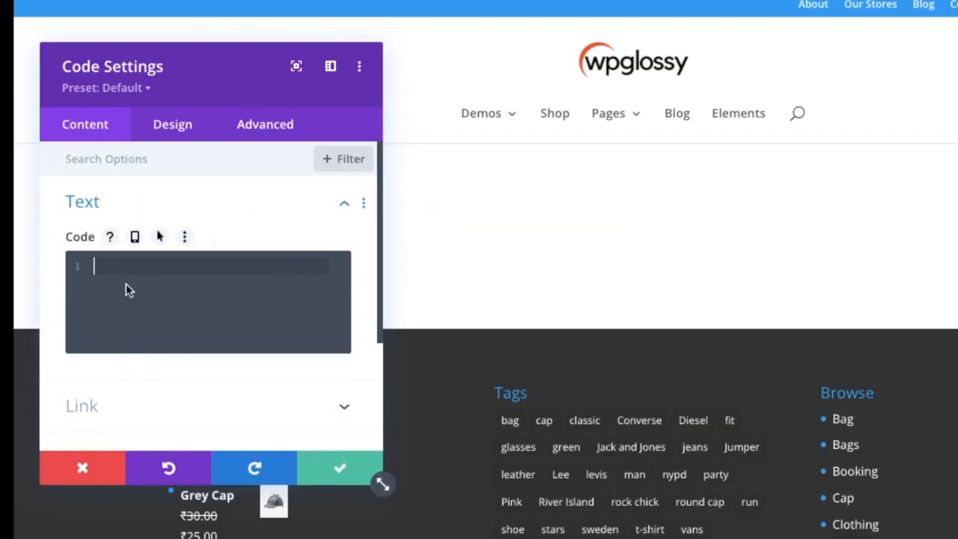
pyautogui.hotkey('ctrl', 'v')
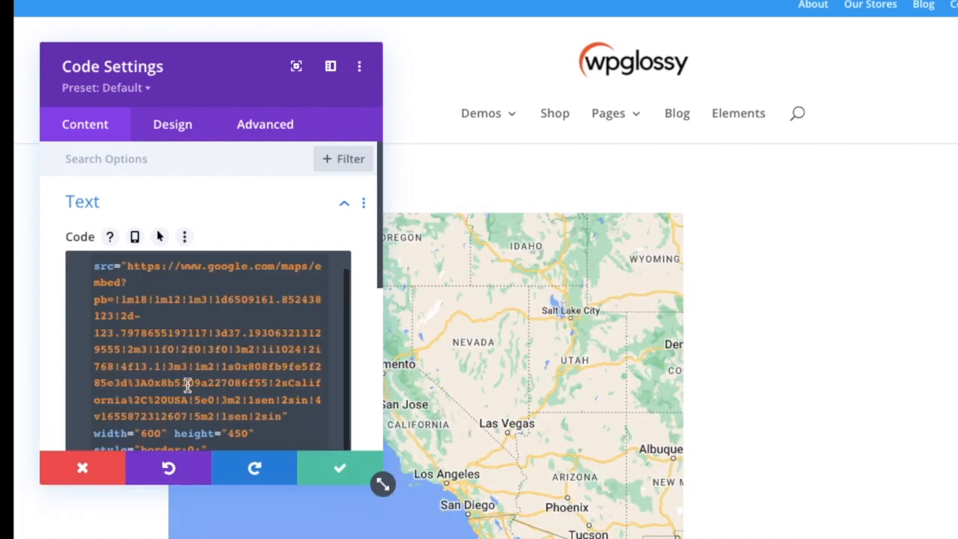
pyautogui.scroll(-1, 188, 325)
pyautogui.doubleClick(149, 384)
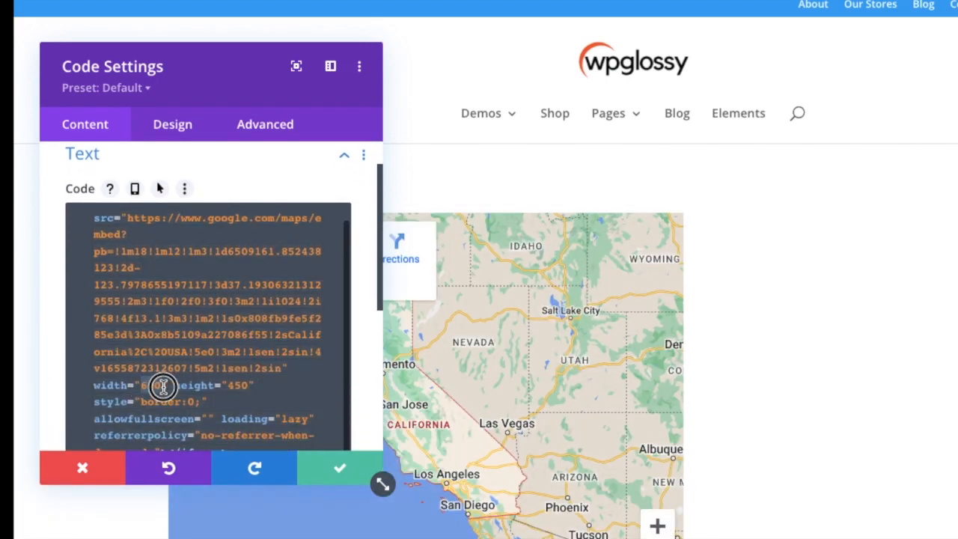
pyautogui.write('100%')
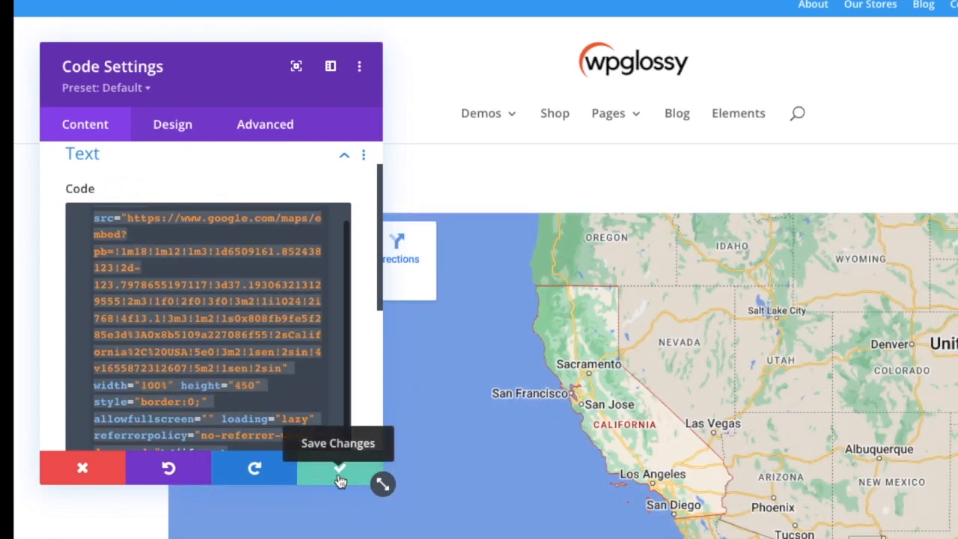
pyautogui.click(340, 477)
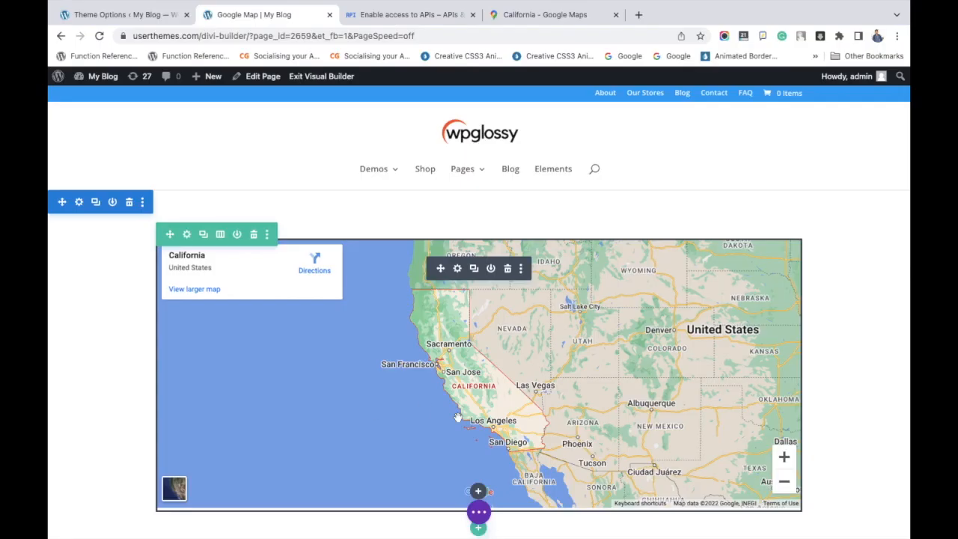
# Step: Publish the Google Map page from the builder's page settings
pyautogui.scroll(-3, 580, 455)
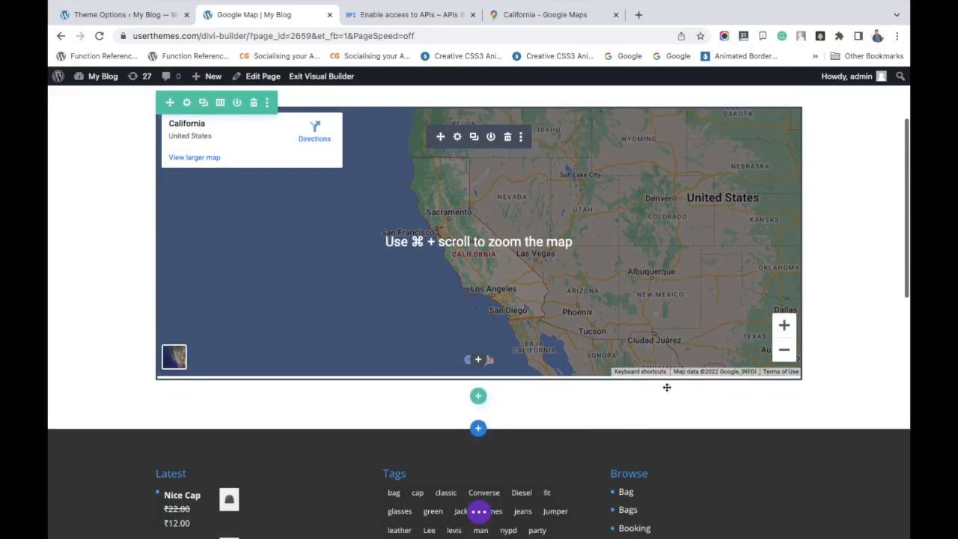
pyautogui.scroll(-5, 619, 436)
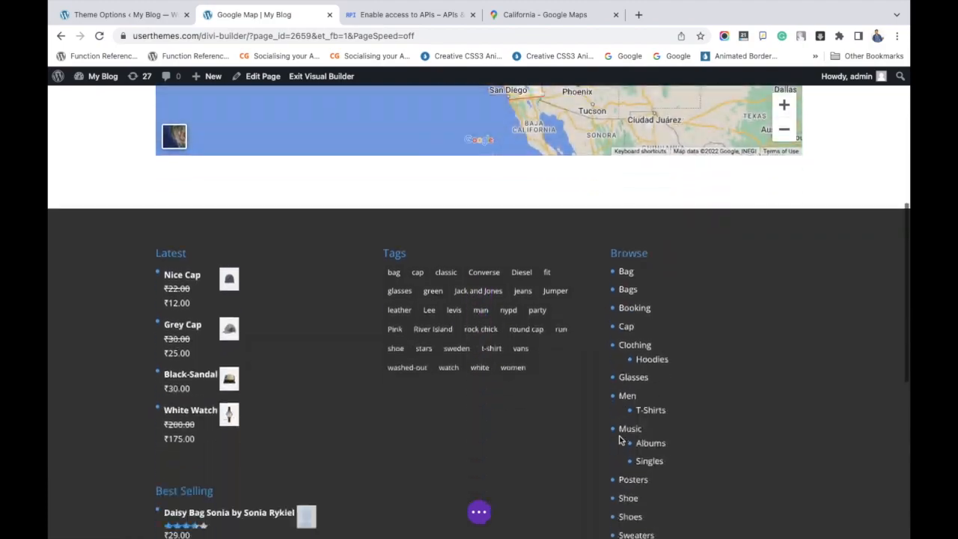
pyautogui.click(473, 521)
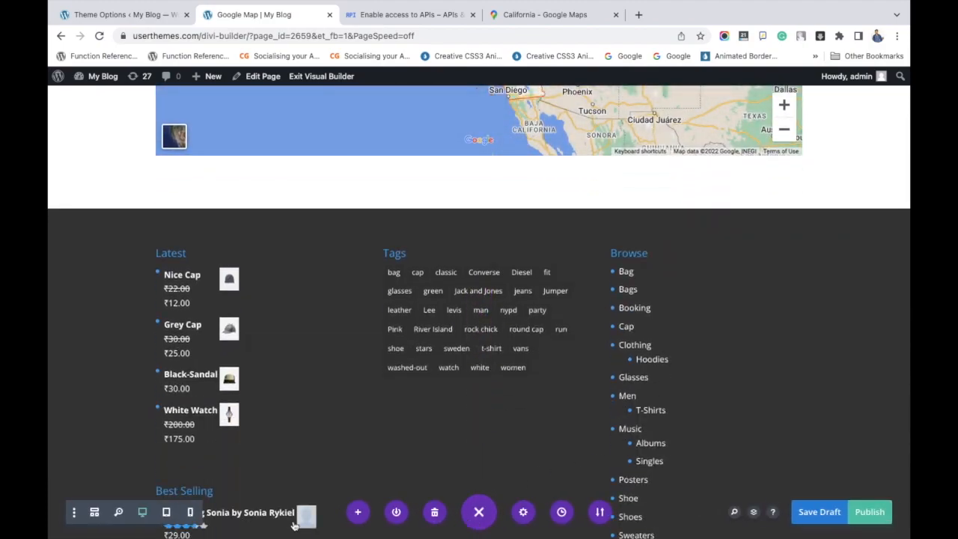
pyautogui.click(868, 513)
pyautogui.scroll(5, 765, 331)
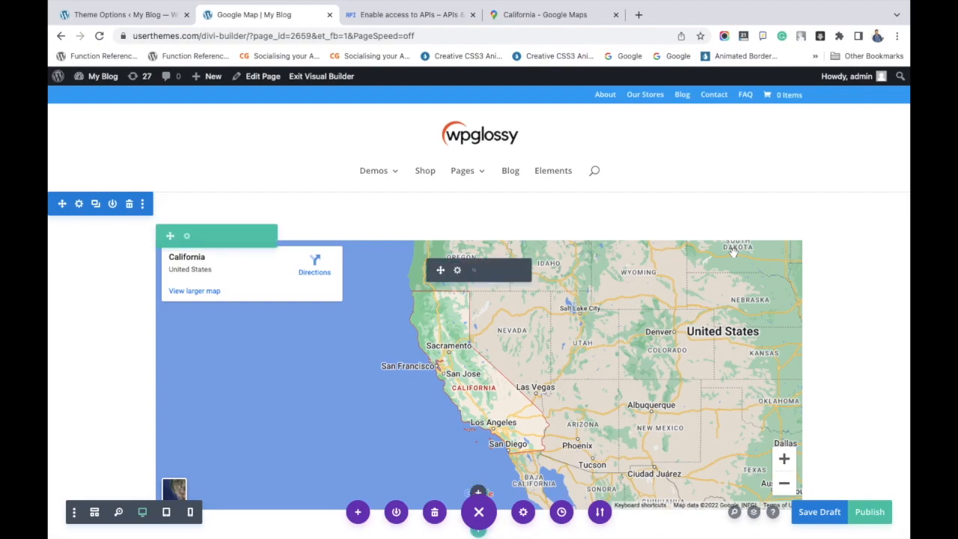
# Step: Exit the Visual Builder with the changes saved and check the embedded California map on the live page
pyautogui.click(331, 78)
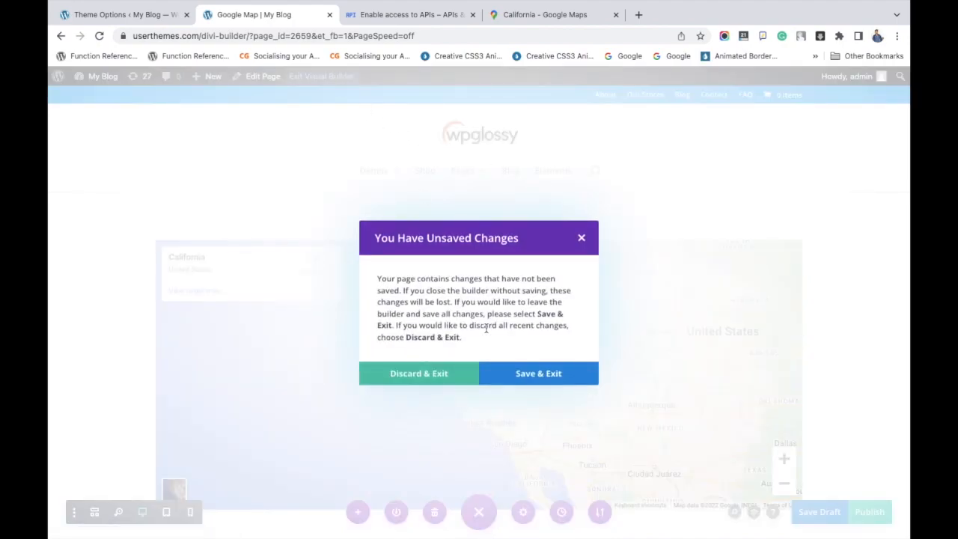
pyautogui.click(527, 376)
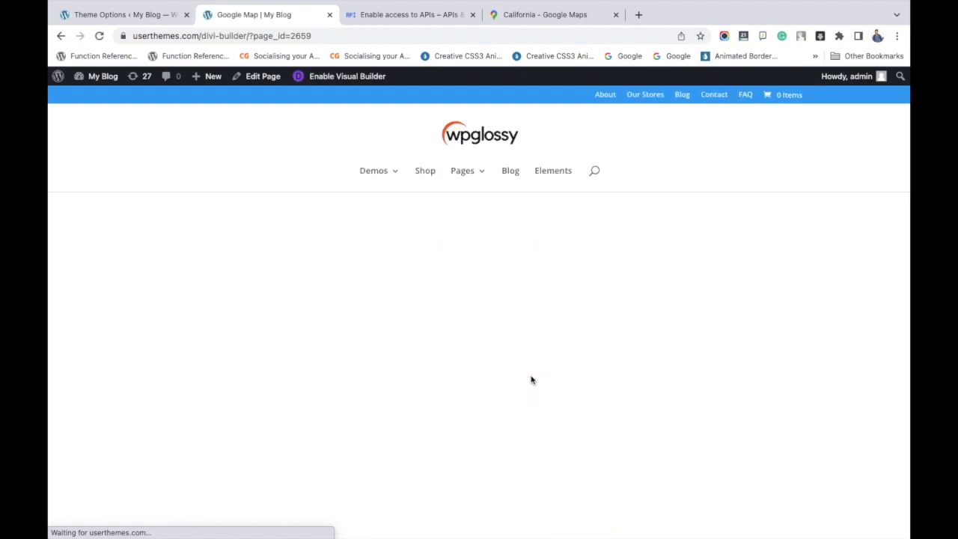
pyautogui.scroll(-5, 877, 372)
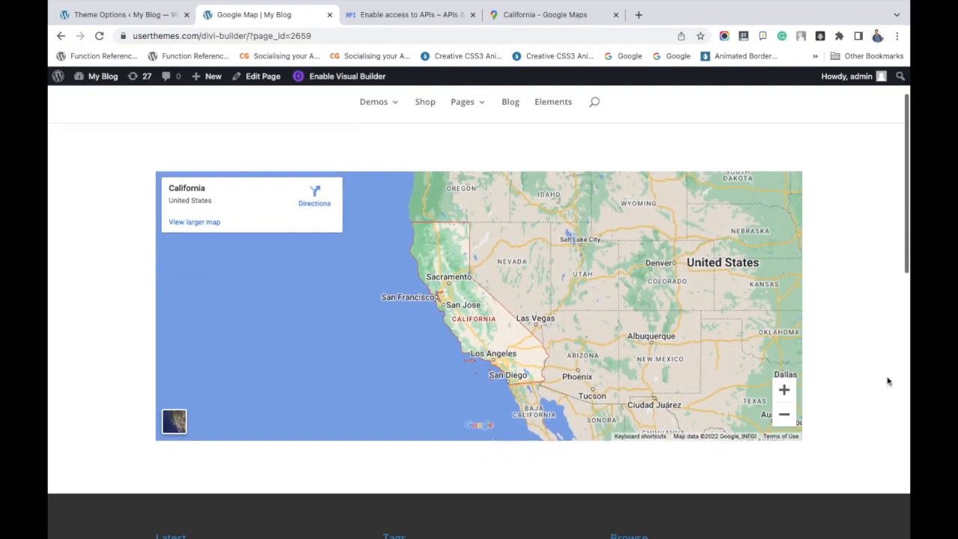
pyautogui.scroll(5, 887, 380)
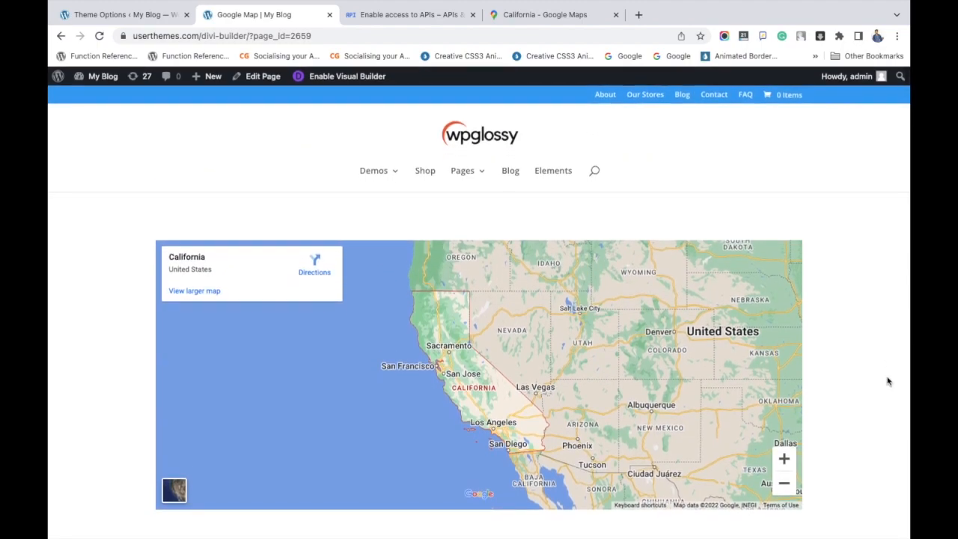
pyautogui.moveTo(767, 1)
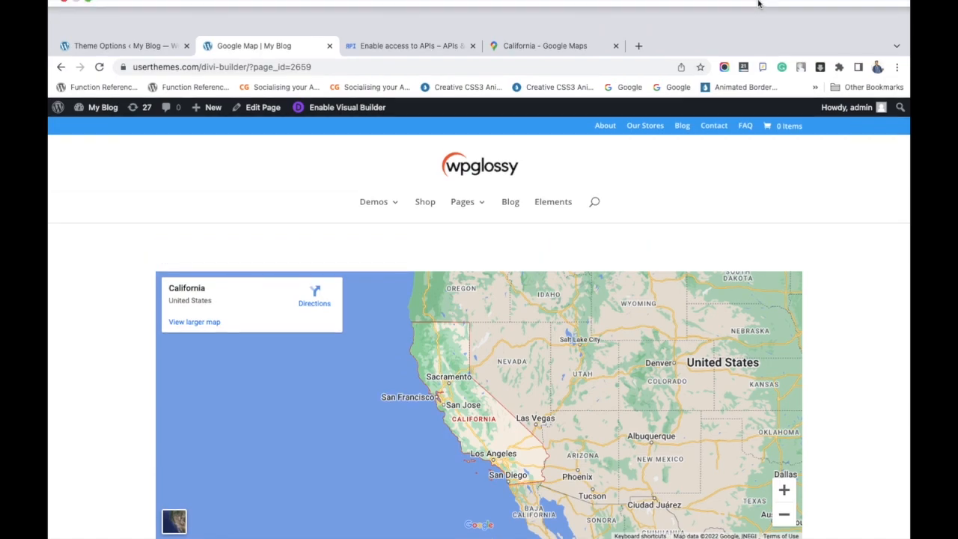